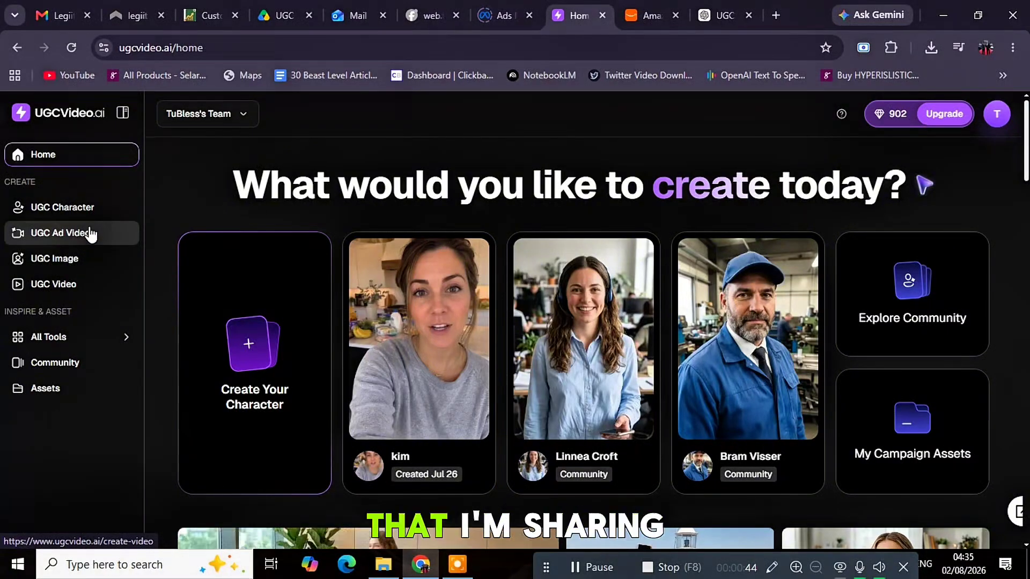
scroll(252, 308, down, 4)
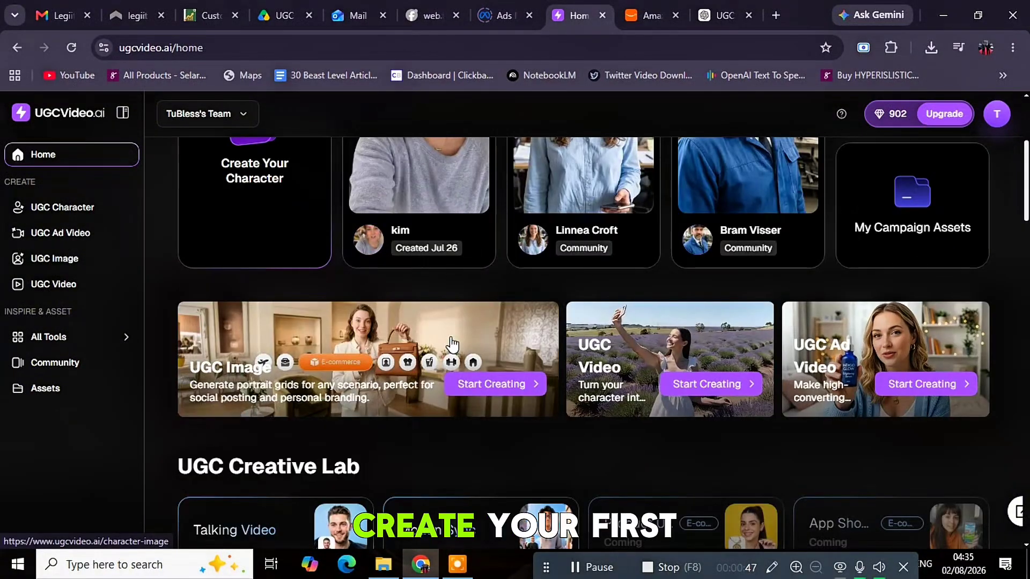
scroll(452, 343, down, 6)
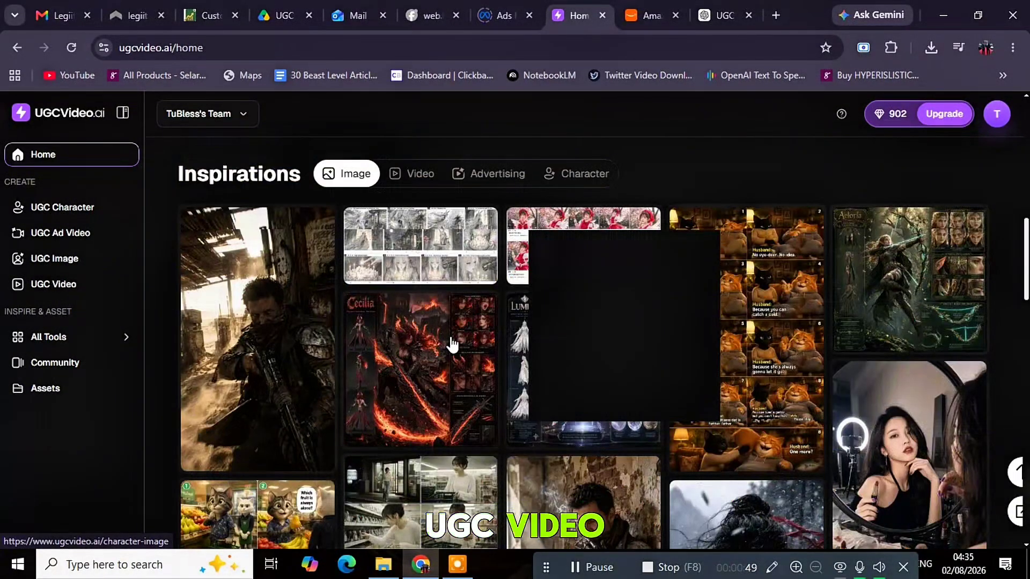
scroll(452, 344, down, 5)
scroll(452, 344, up, 7)
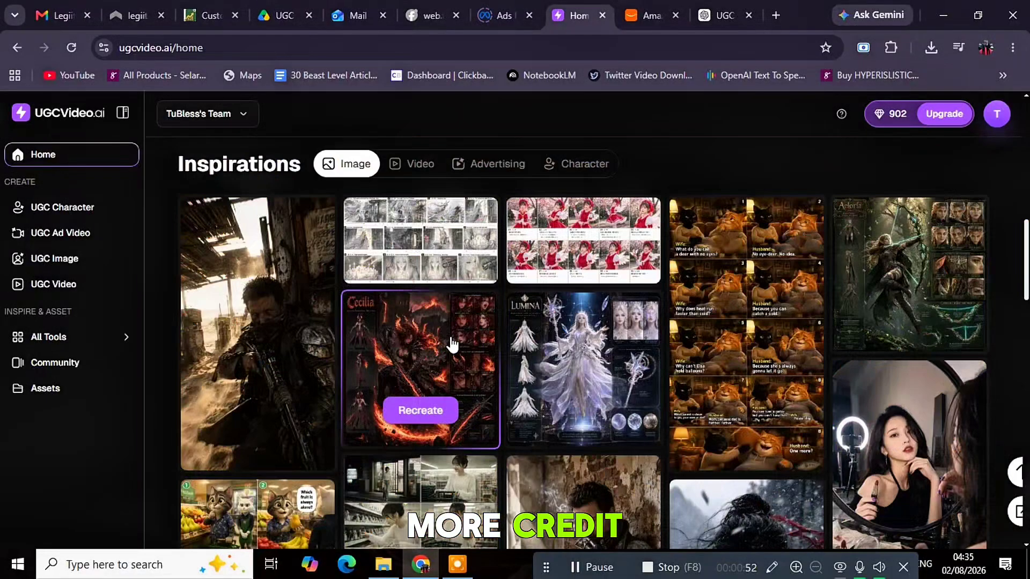
scroll(451, 339, up, 6)
scroll(450, 336, up, 4)
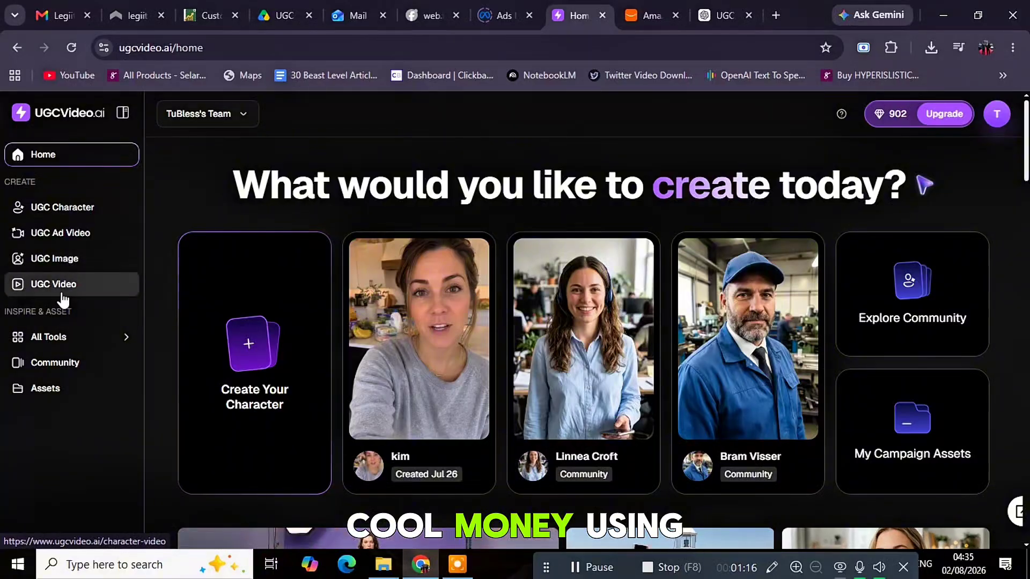
mouse_move(124, 340)
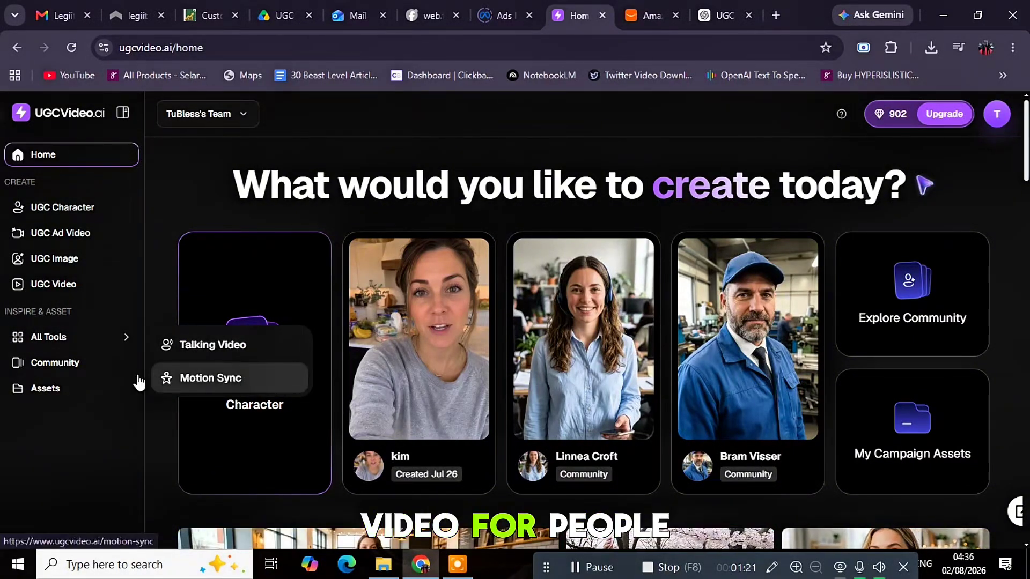
Scroll through the Community gallery, jump back to the top, then go to UGC Character creation
click(60, 369)
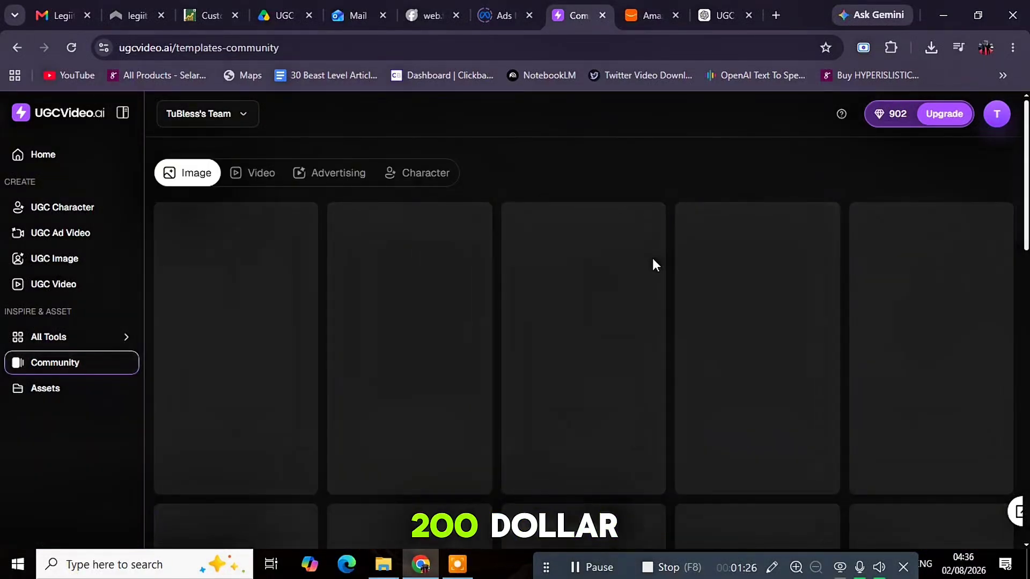
scroll(1025, 287, down, 2)
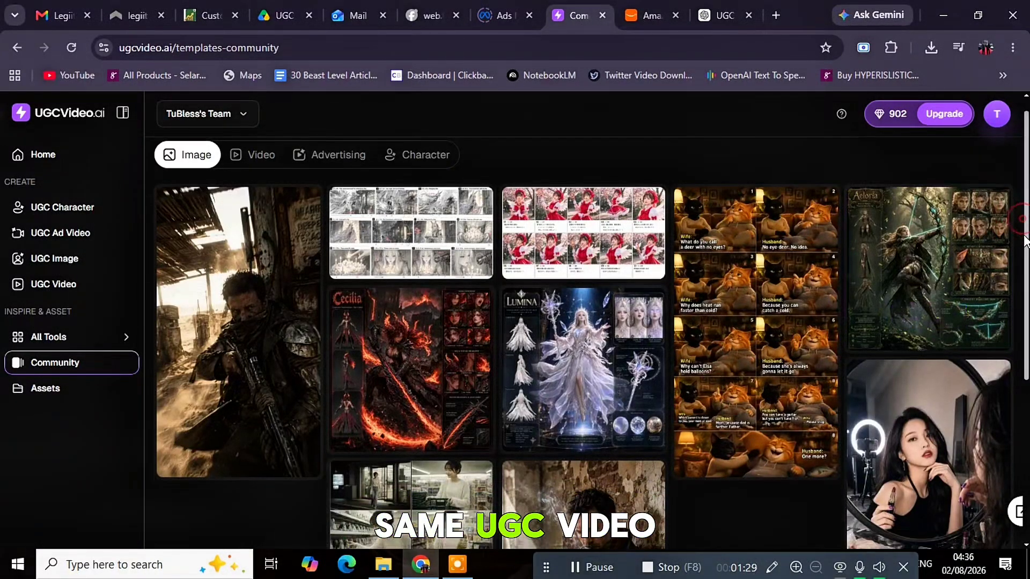
drag(1024, 287, 1024, 453)
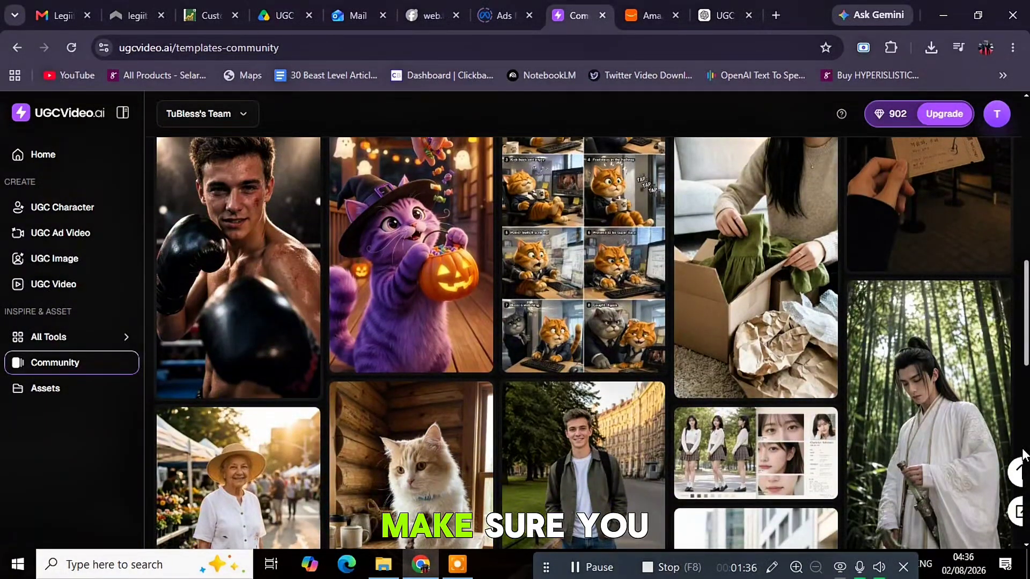
scroll(1017, 380, down, 5)
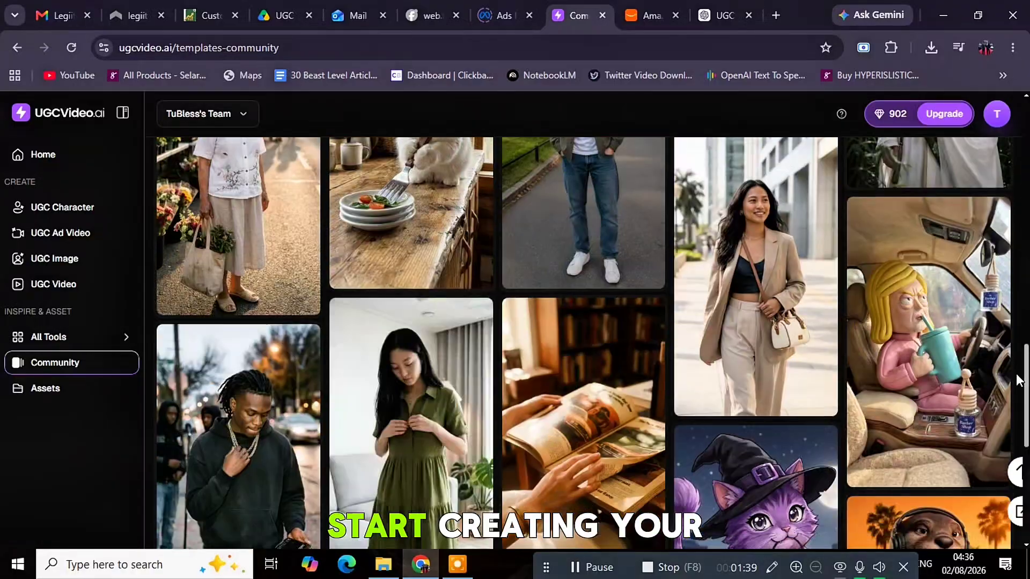
scroll(1017, 380, down, 3)
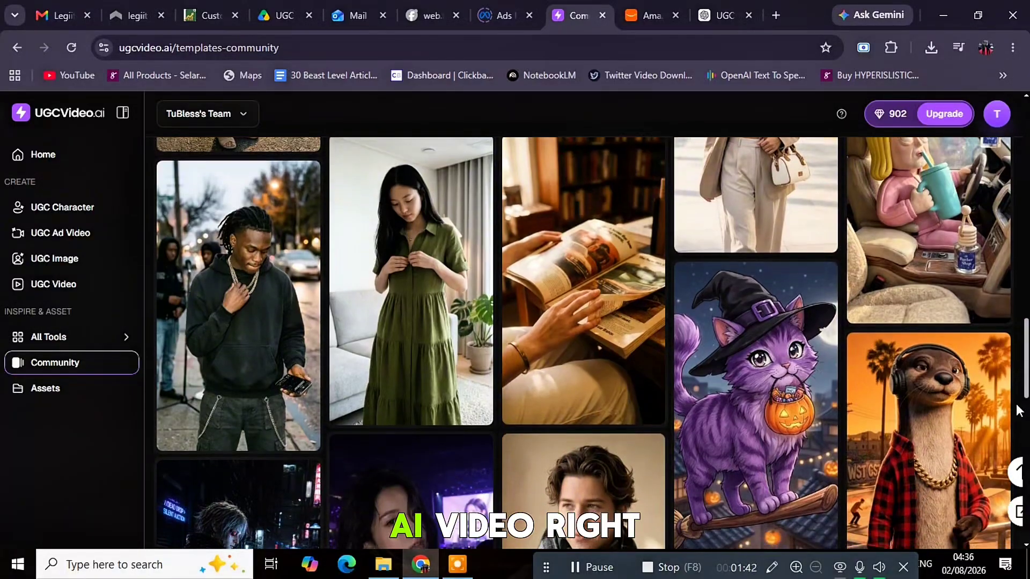
scroll(1017, 411, down, 5)
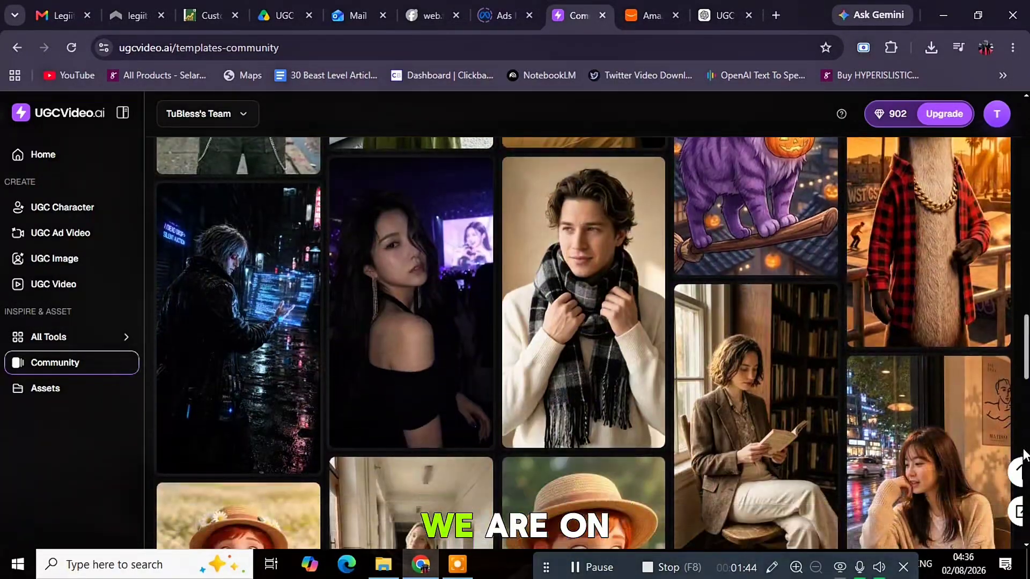
click(1023, 461)
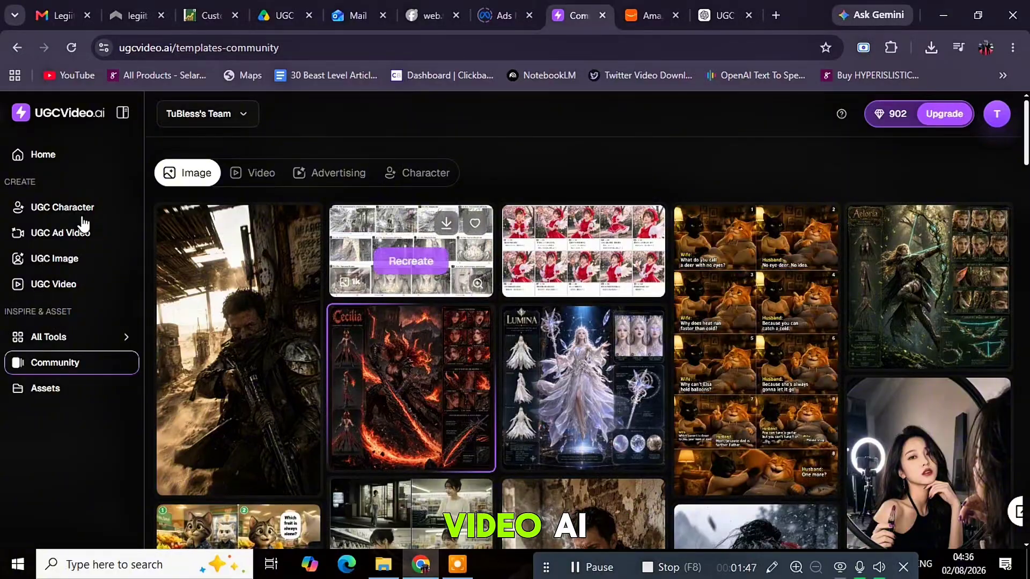
click(48, 208)
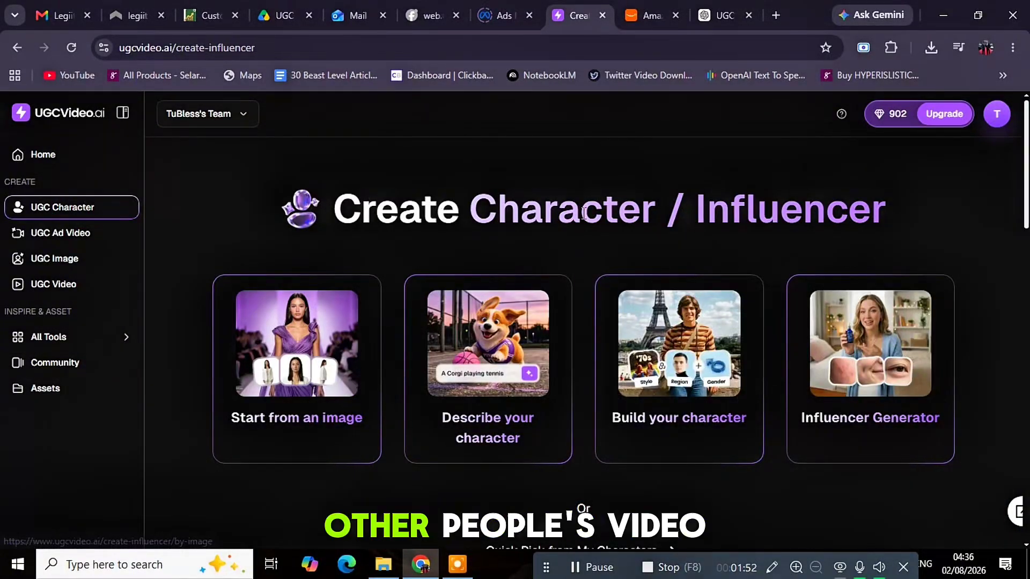
Return to the Home page and pick the Create Your Character card
click(42, 157)
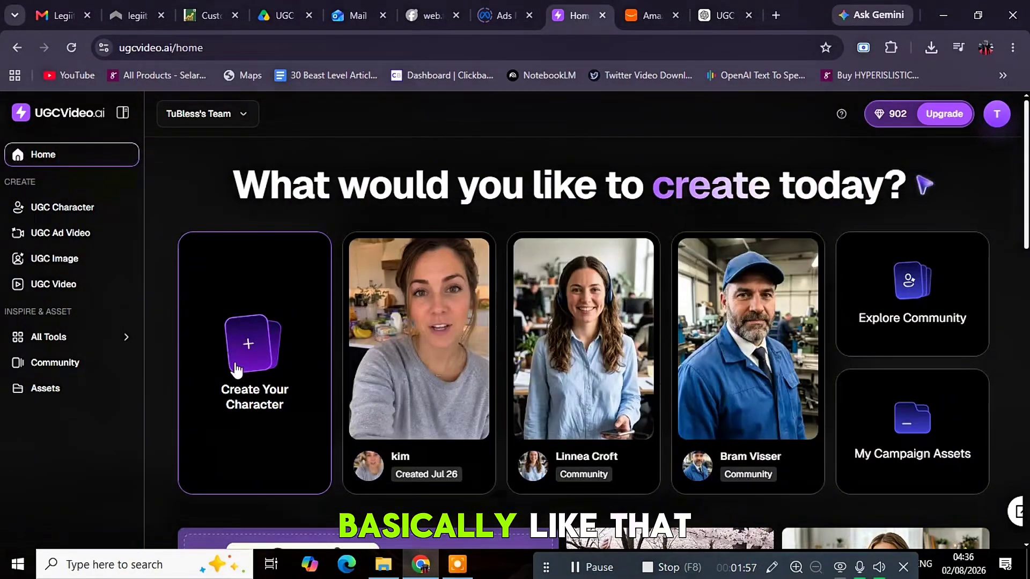
click(249, 340)
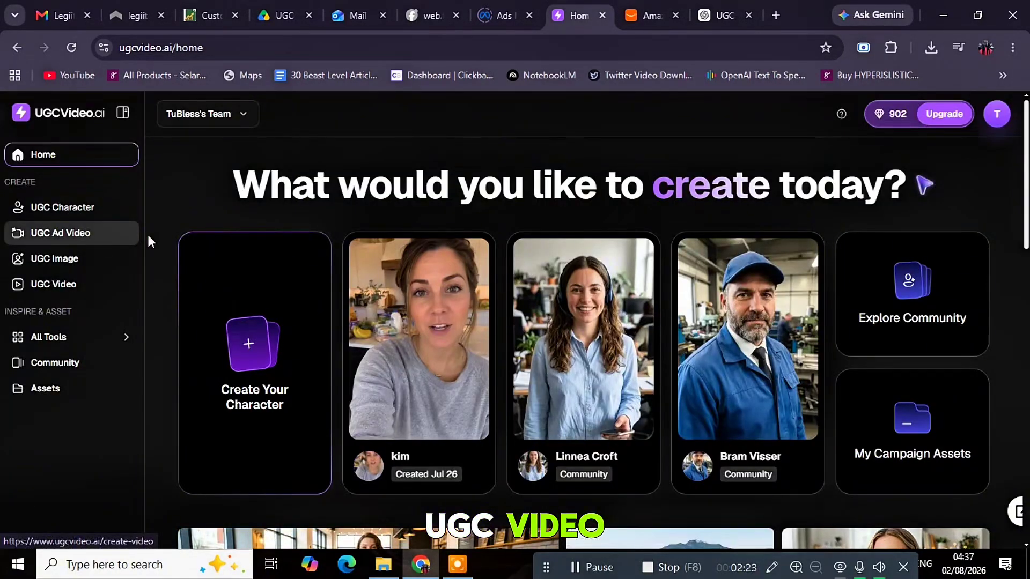
Look through the UGC Ad Video influencer picker without choosing, then reopen UGC Character
click(59, 243)
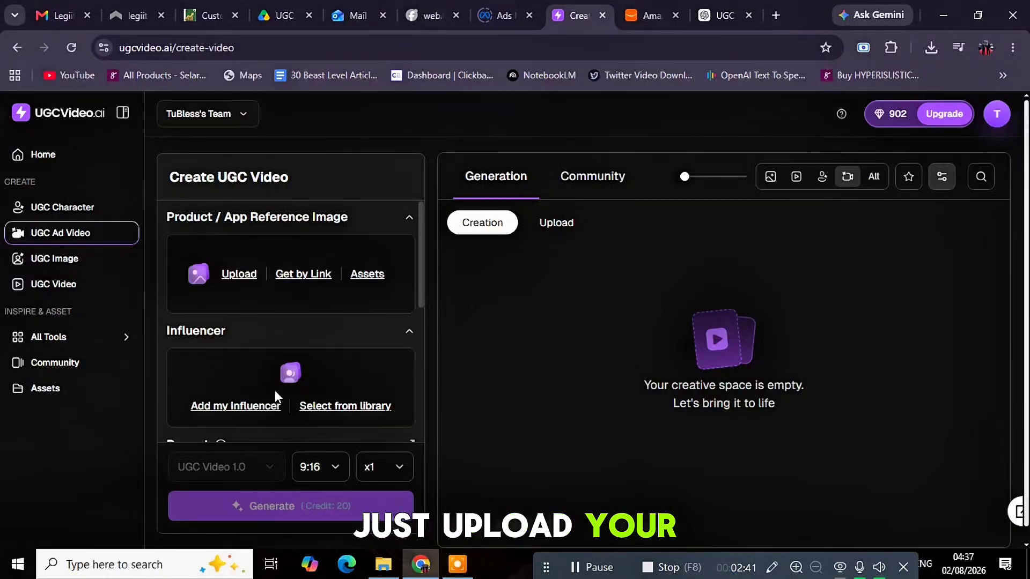
click(252, 407)
scroll(304, 372, down, 1)
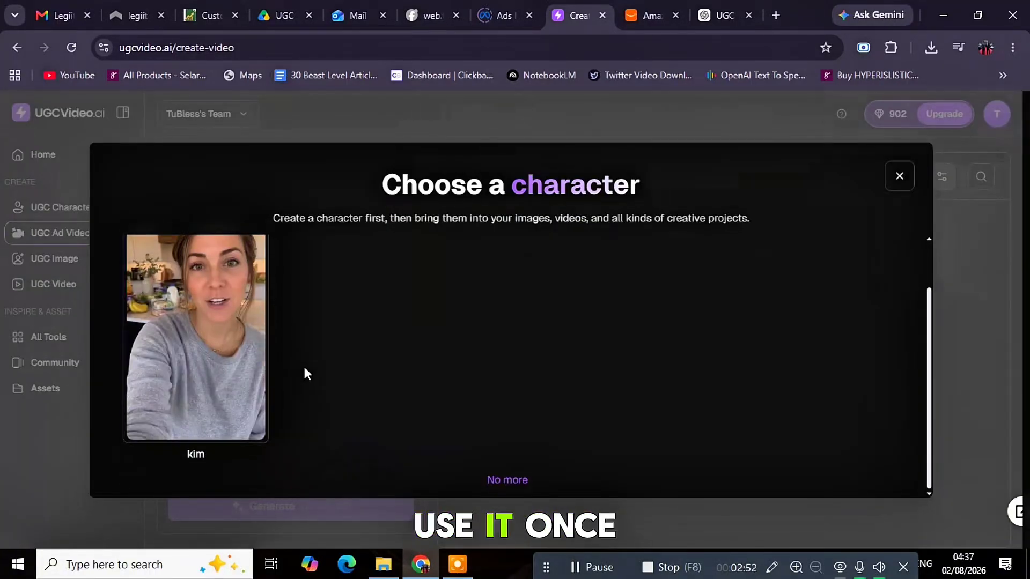
scroll(319, 377, up, 1)
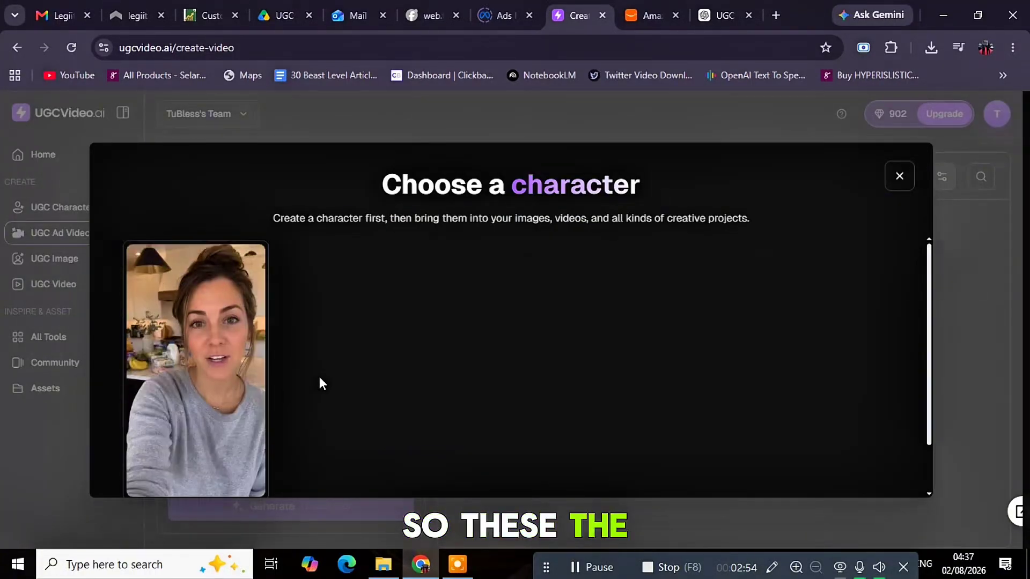
click(899, 177)
click(80, 209)
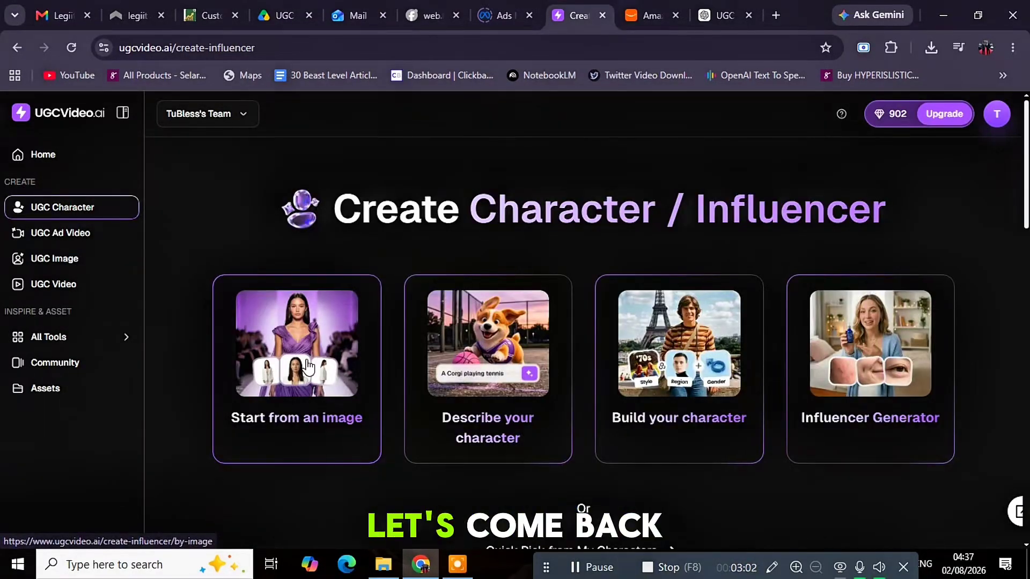
Start a character from an image, uploading the ChatGPT Image file from Downloads as reference
click(307, 360)
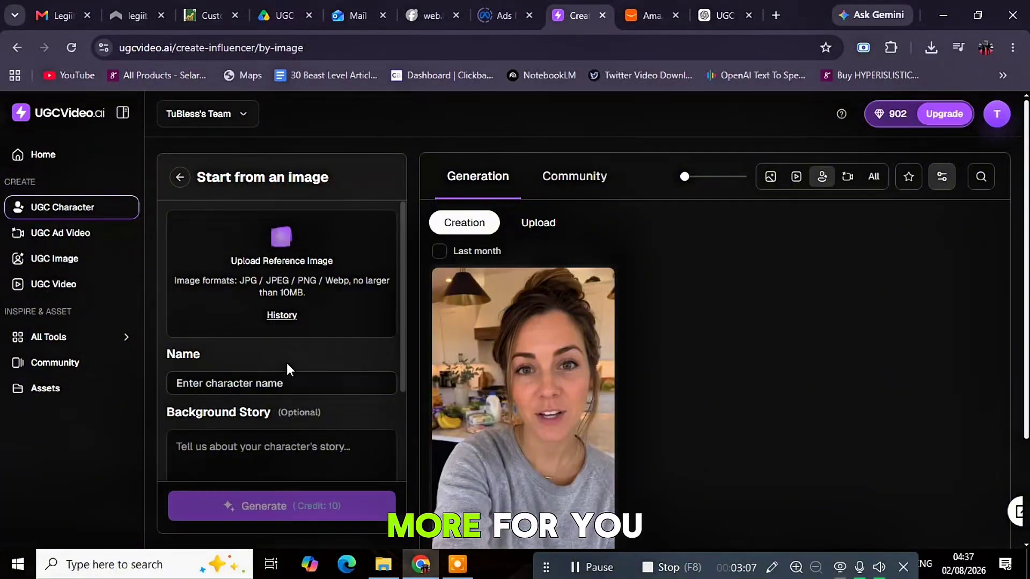
click(226, 287)
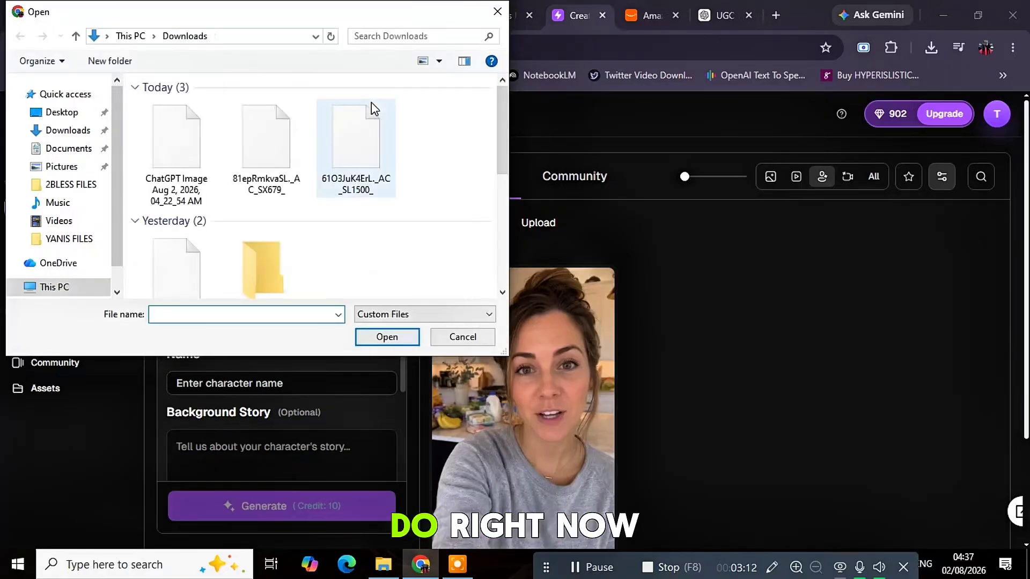
click(172, 153)
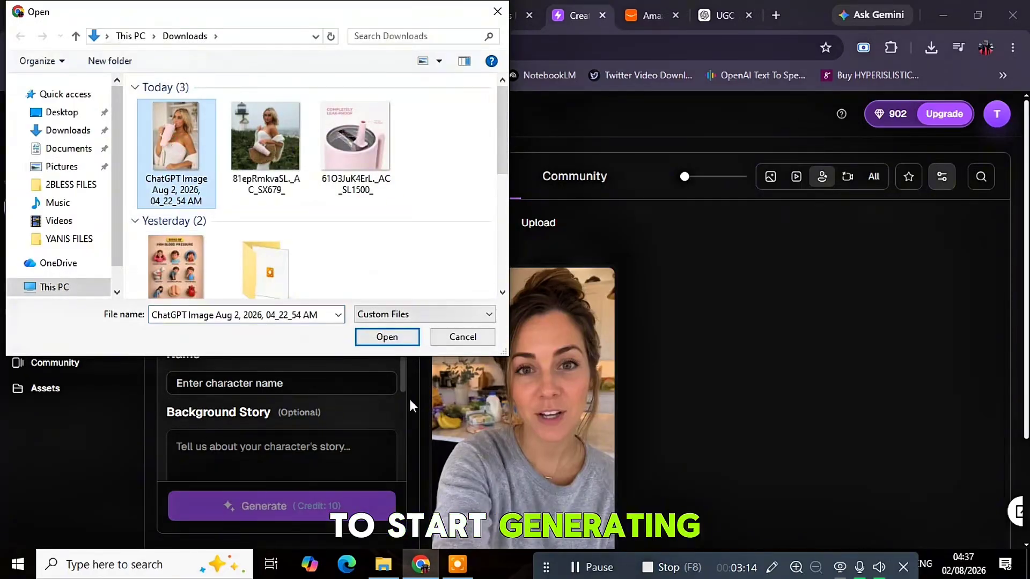
click(394, 339)
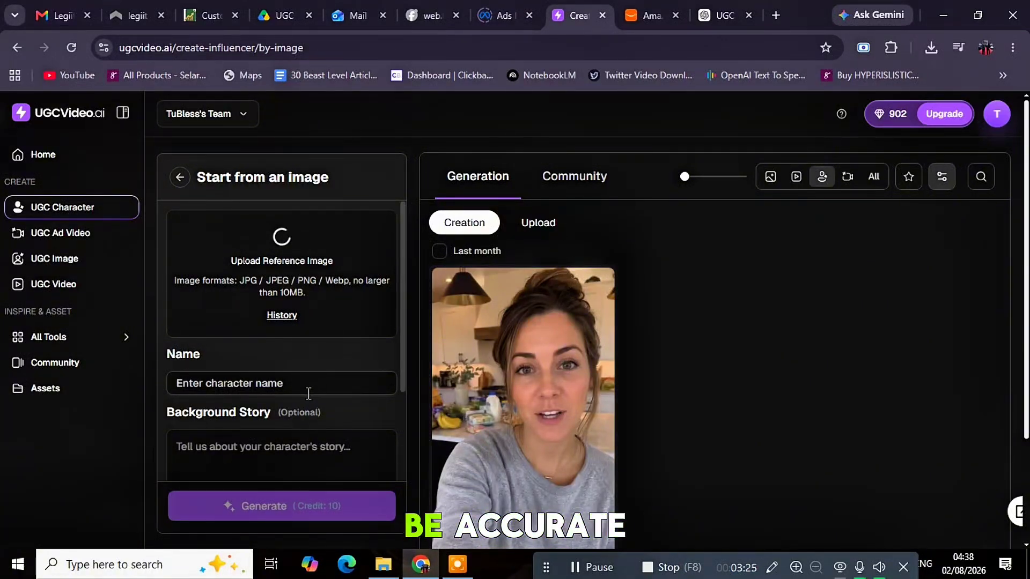
Name the new image-based character Mary
click(257, 386)
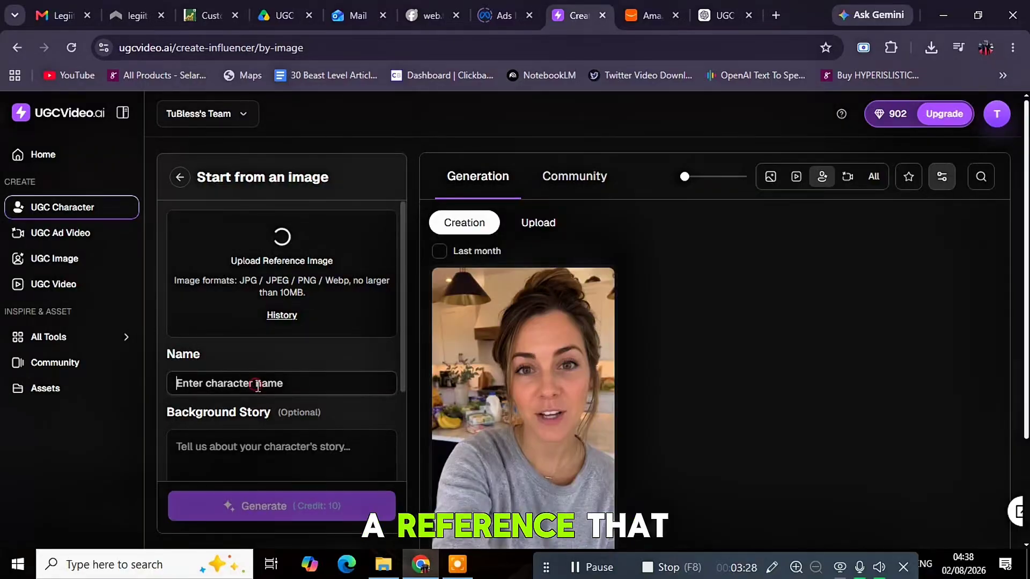
text(M)
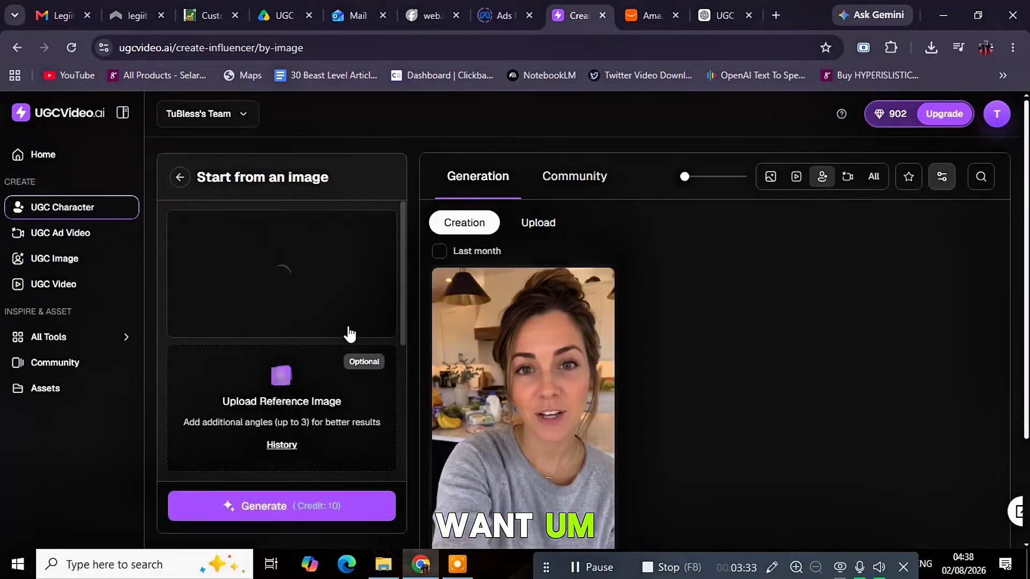
scroll(347, 333, down, 4)
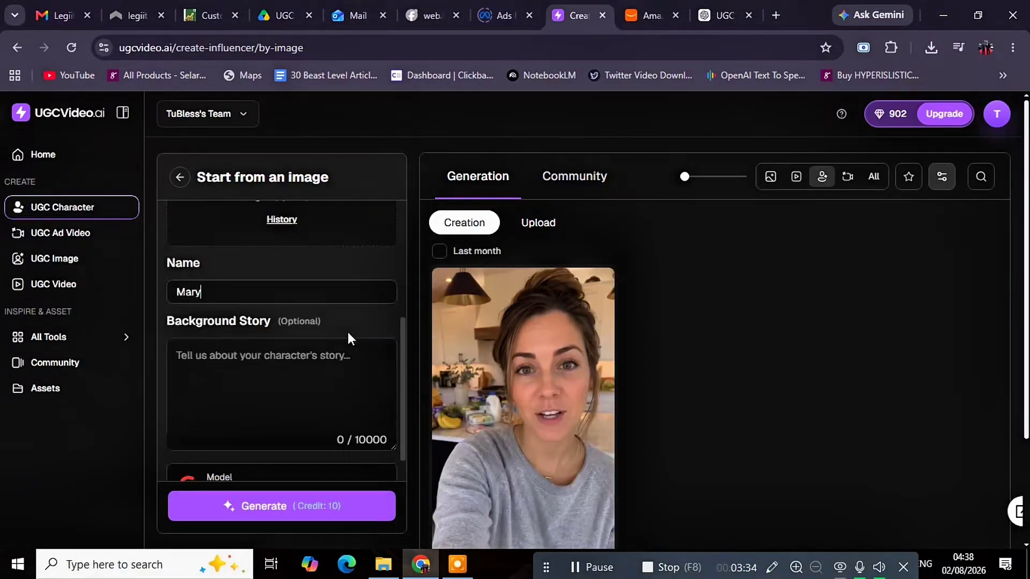
Enter the background story 'an american female influencer model' and review the image model list
click(320, 371)
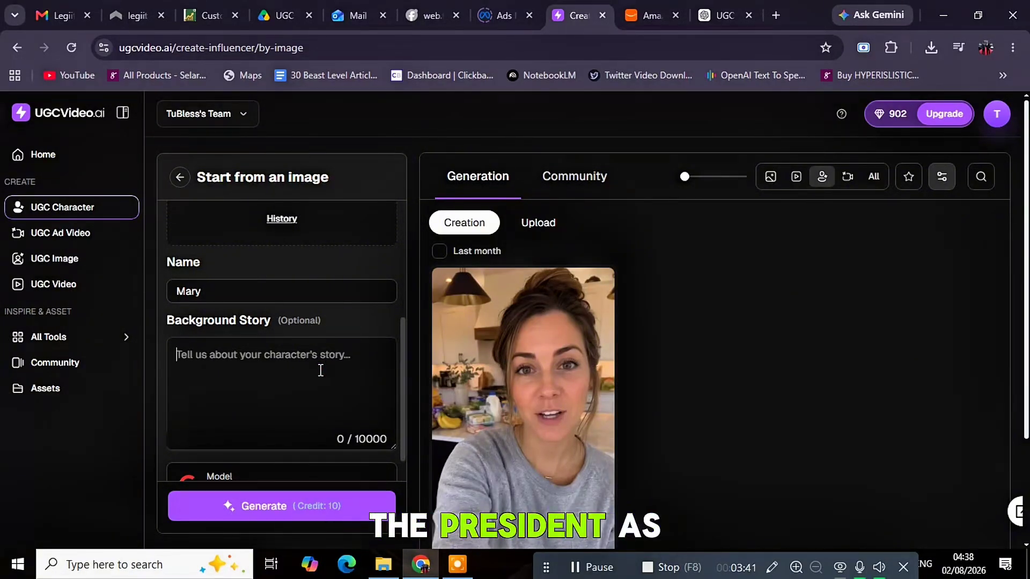
text(an)
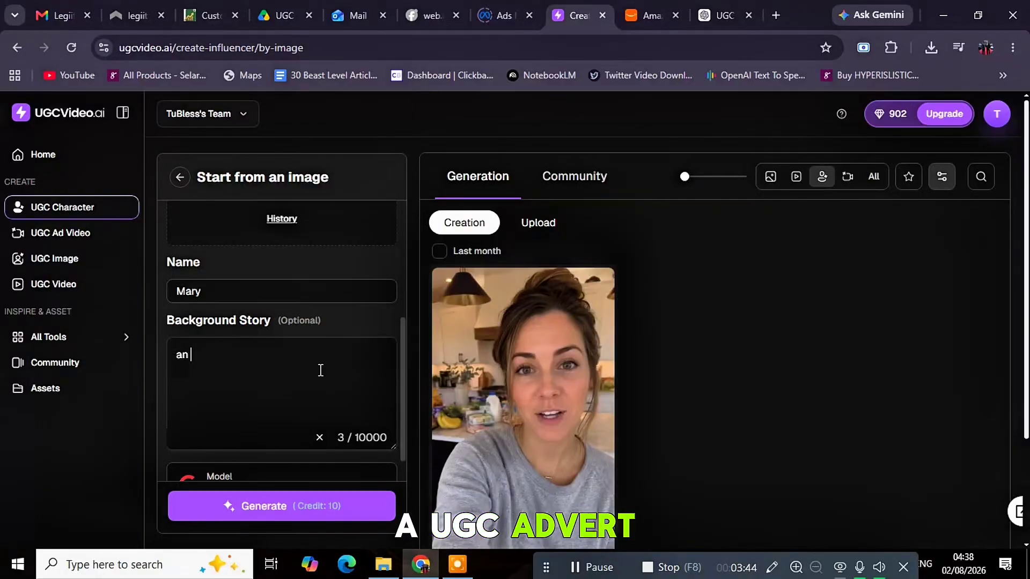
text( american )
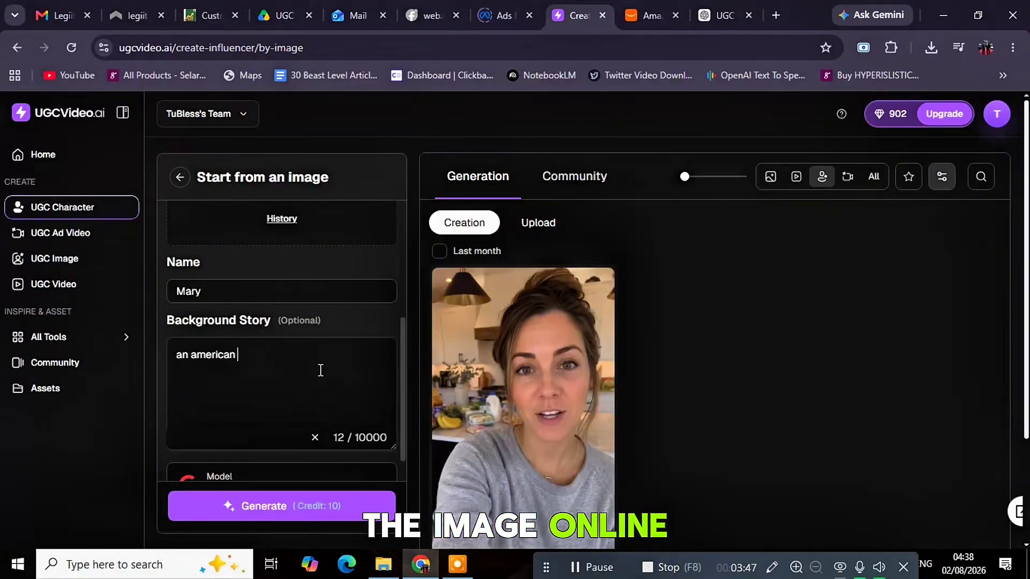
text(female )
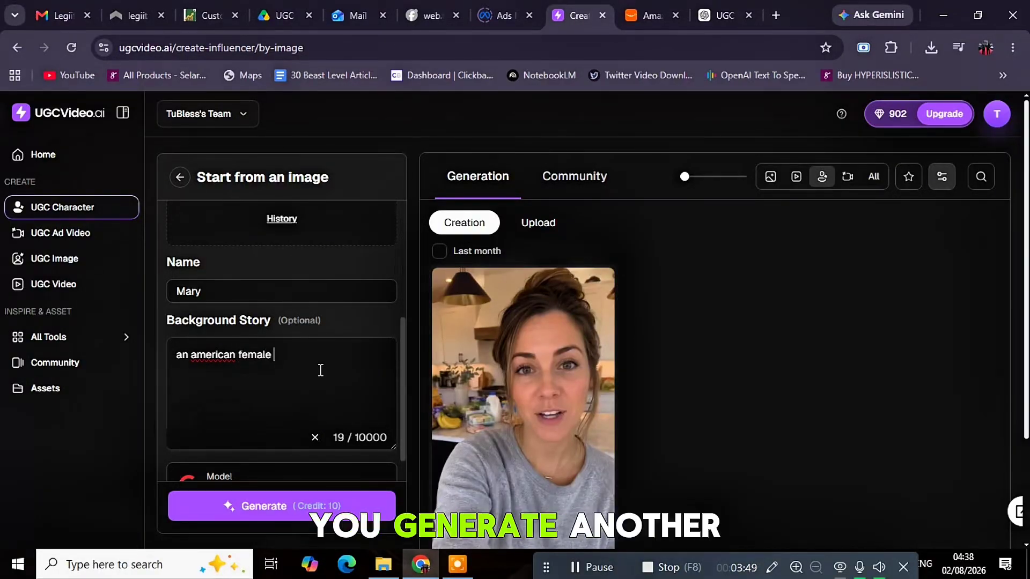
text(influencer model)
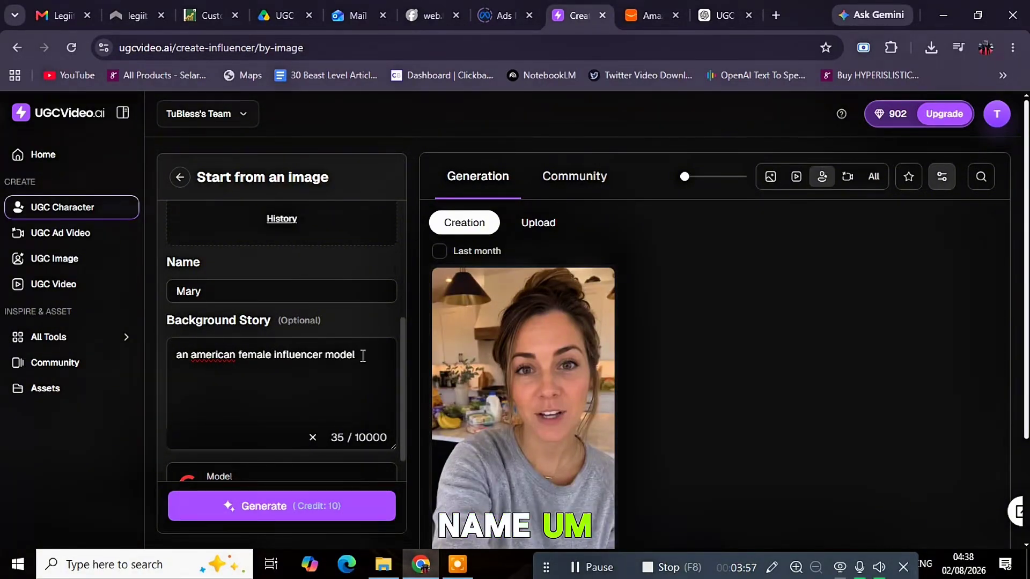
scroll(293, 361, down, 1)
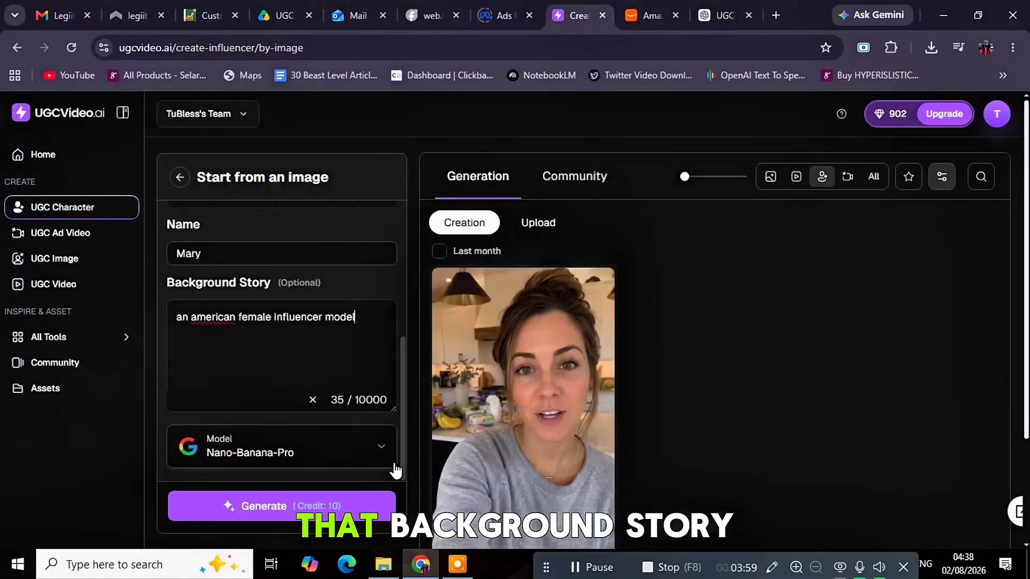
click(378, 451)
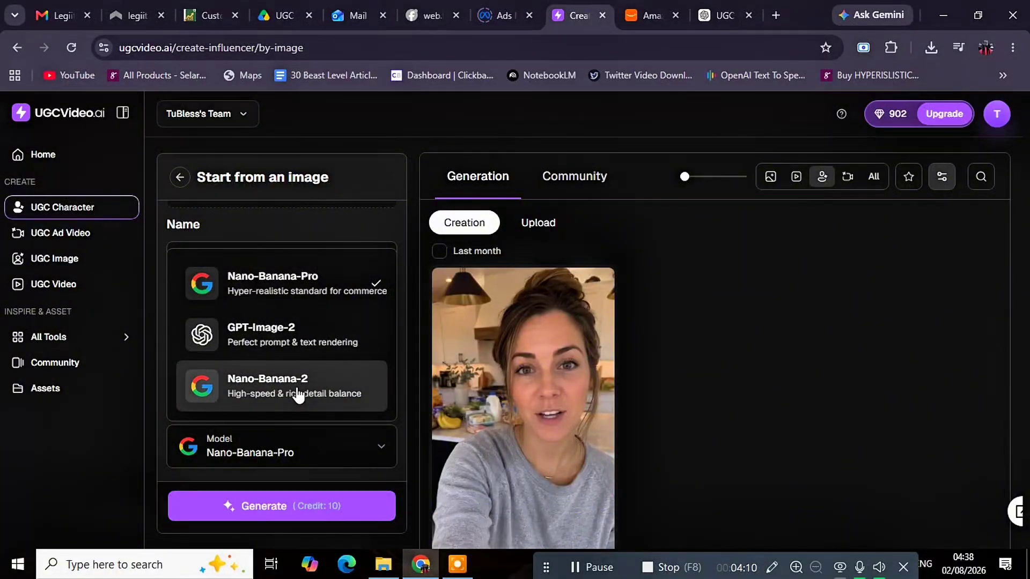
Close the model list, keeping Nano-Banana-Pro as the image model
click(322, 293)
scroll(273, 352, up, 5)
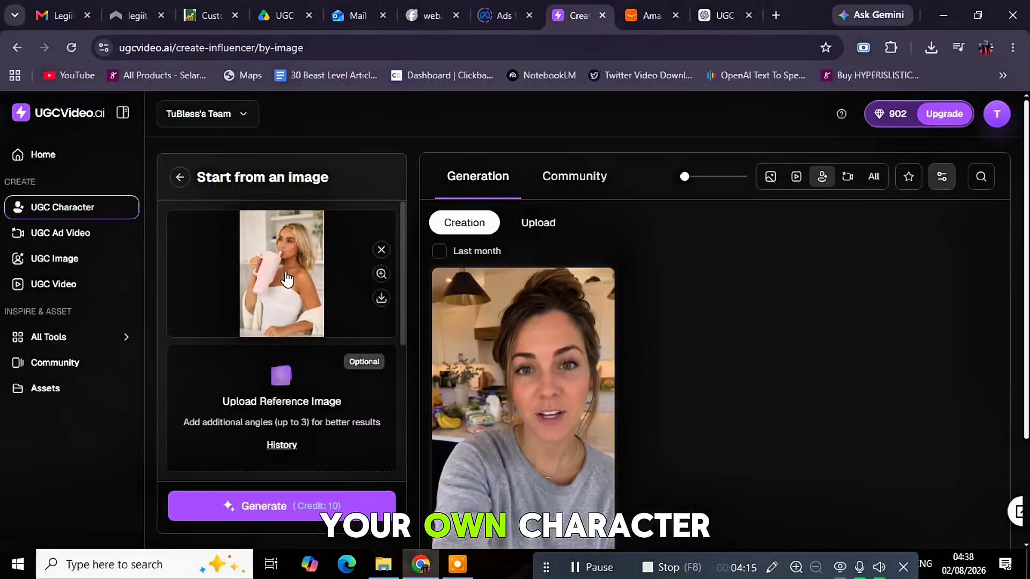
scroll(335, 416, down, 5)
scroll(301, 483, up, 5)
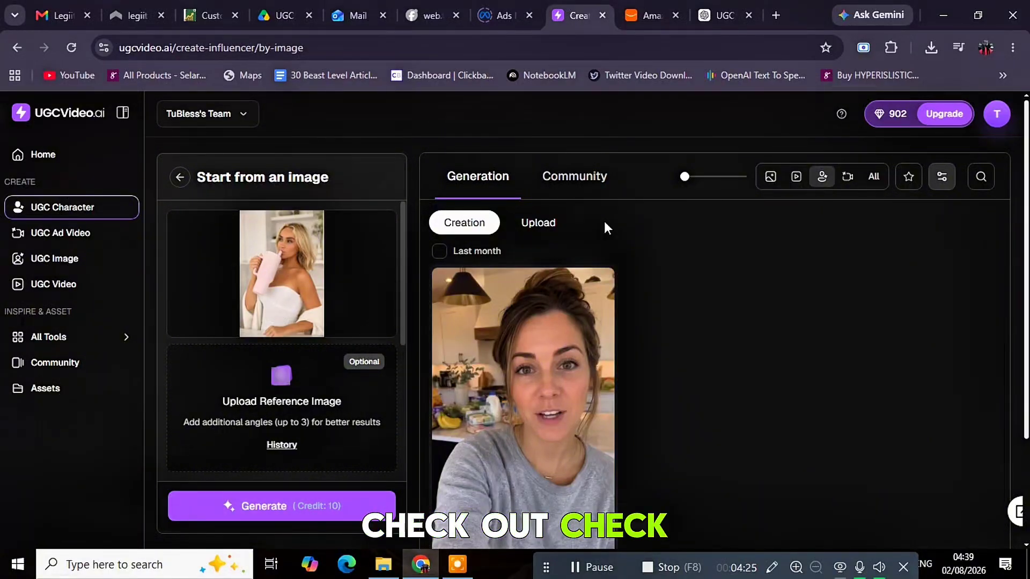
Switch the Generation gallery to Upload to see the pink tumbler photo
click(542, 222)
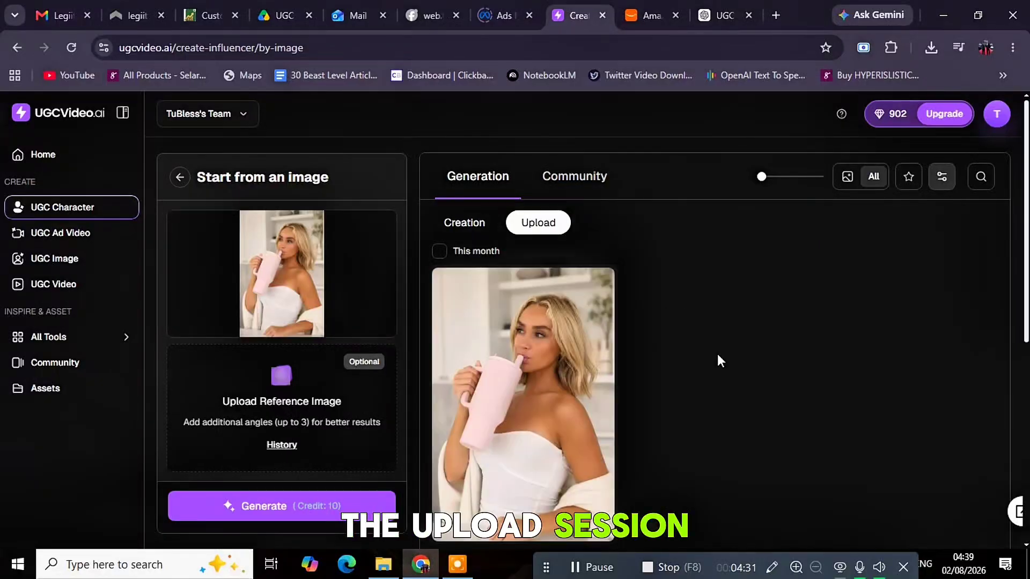
scroll(720, 361, down, 4)
scroll(600, 354, up, 2)
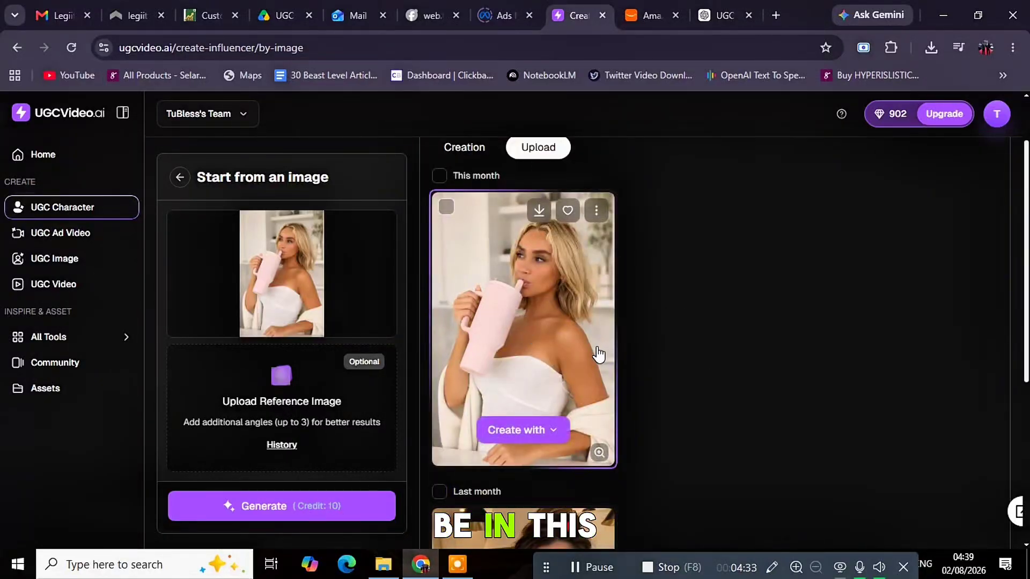
scroll(593, 348, down, 4)
scroll(533, 352, up, 6)
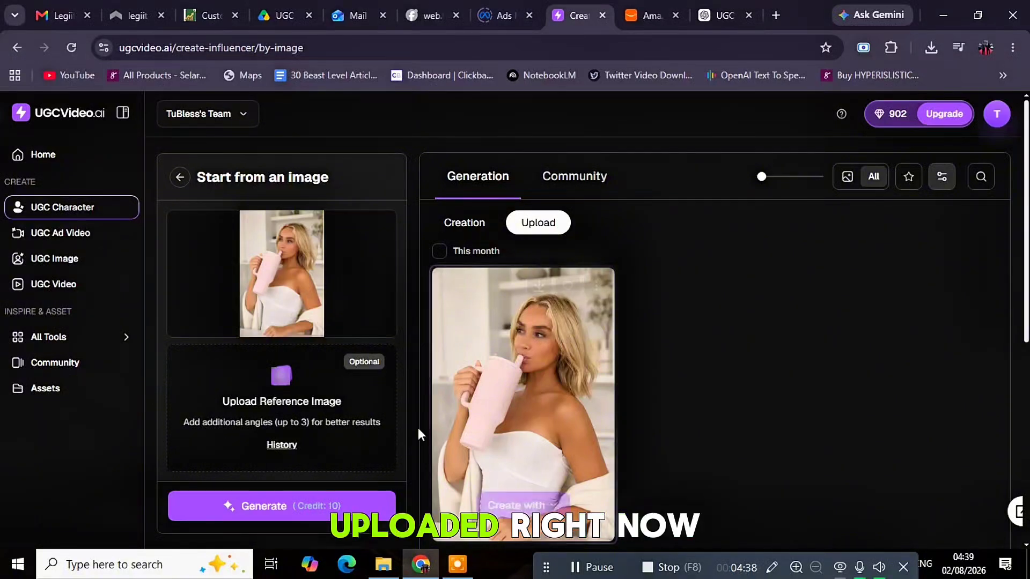
Open the UGC Ad Video form and browse Add my Influencer without choosing anyone
click(71, 239)
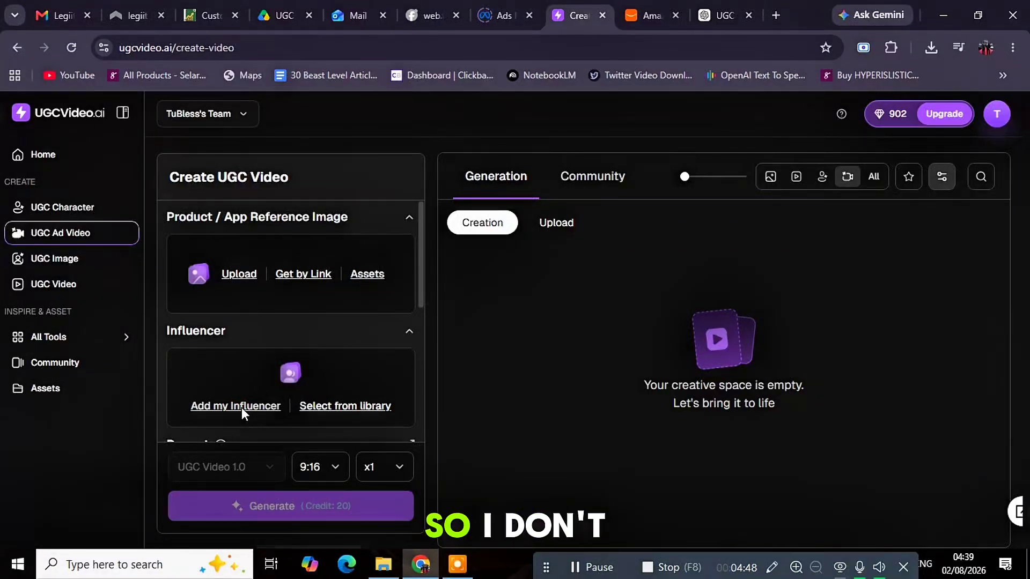
click(241, 407)
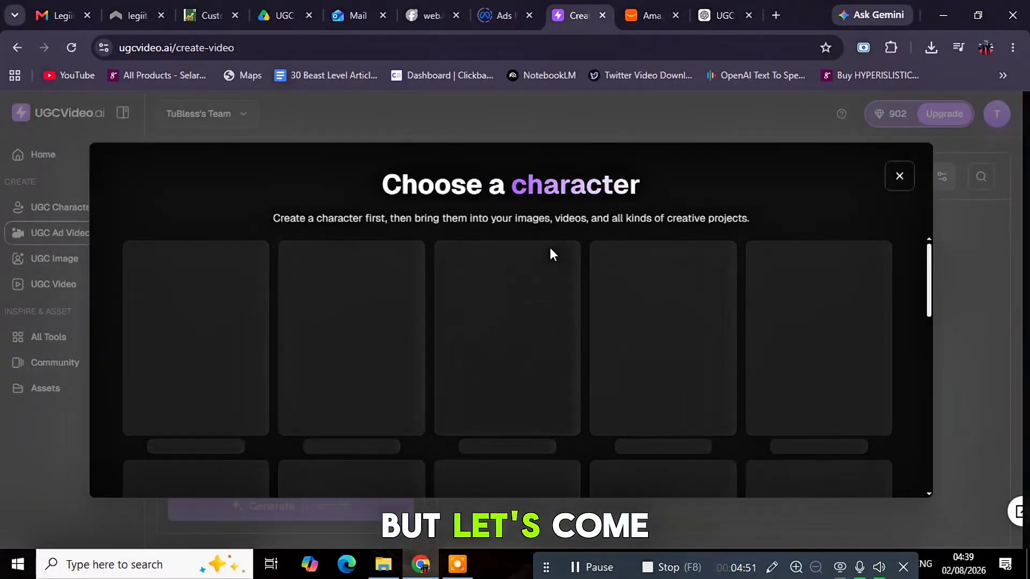
scroll(552, 260, down, 3)
scroll(569, 301, up, 2)
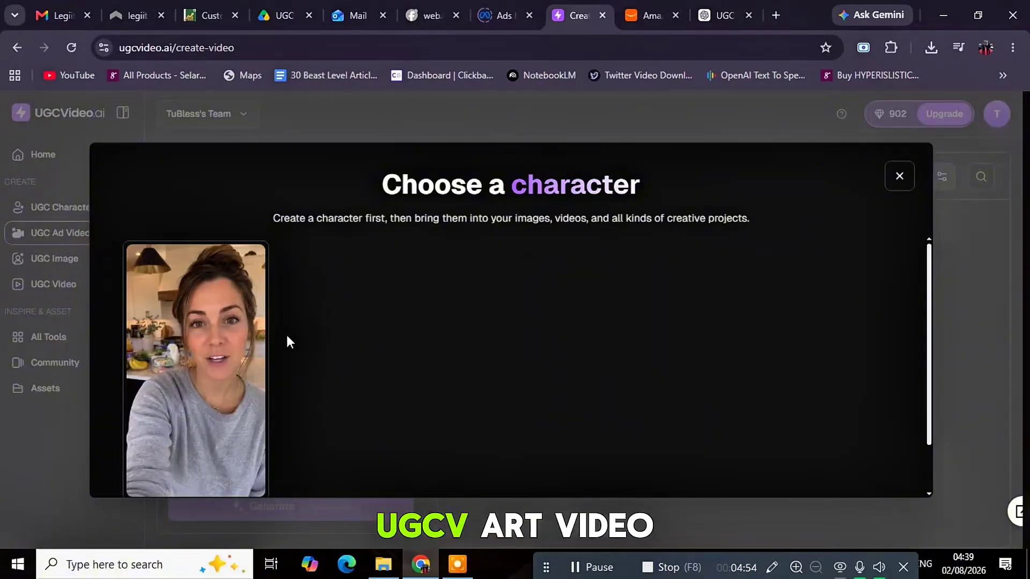
scroll(477, 387, down, 2)
scroll(341, 360, up, 1)
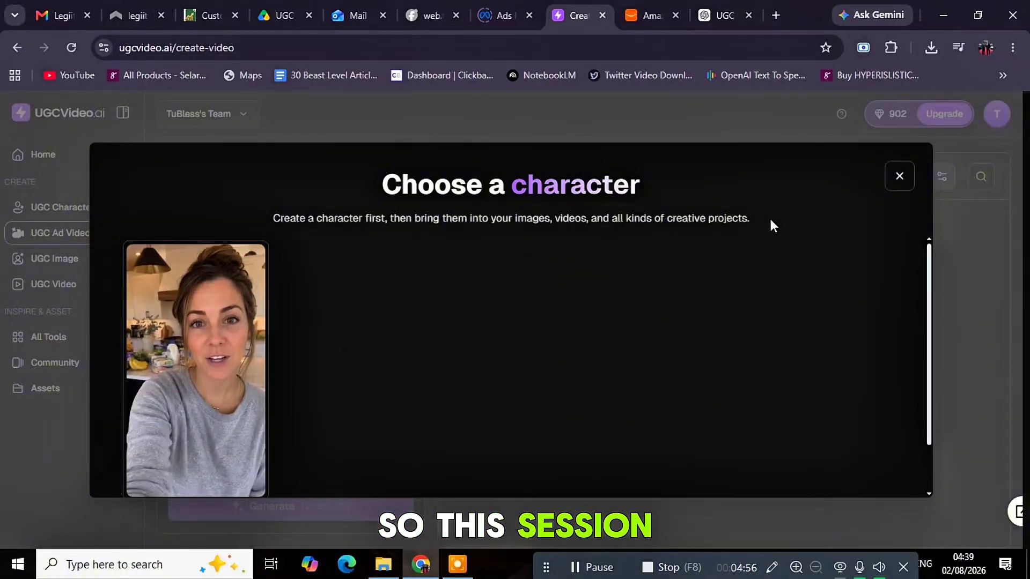
click(899, 177)
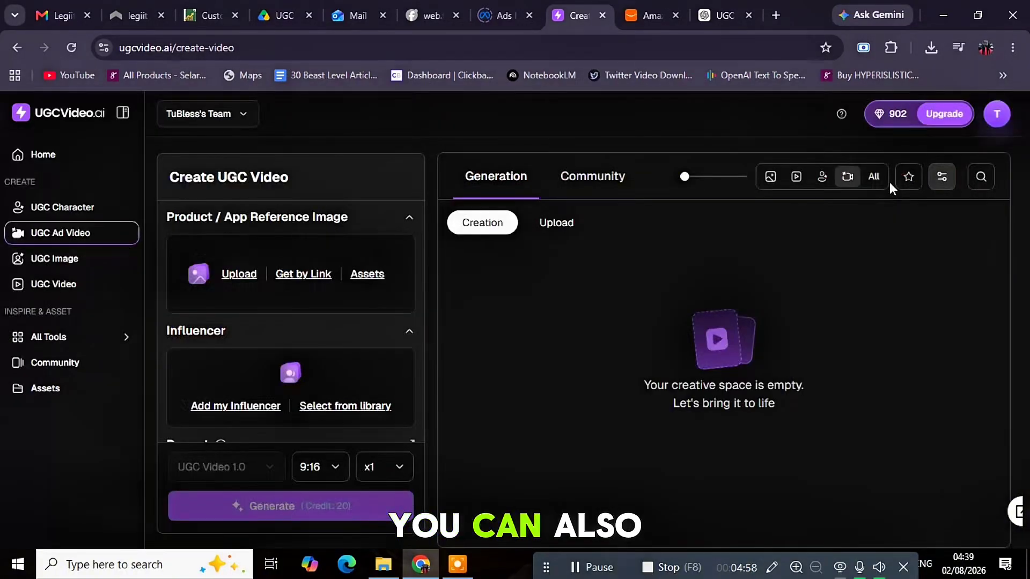
Choose the woman with glasses from the preset influencer library as presenter
click(344, 406)
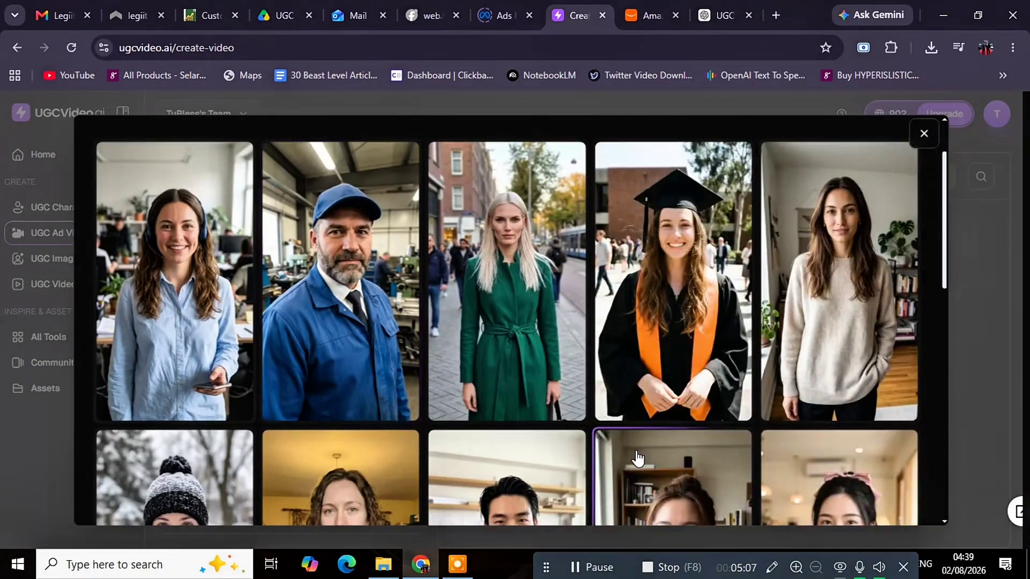
scroll(638, 448, down, 4)
scroll(669, 362, up, 4)
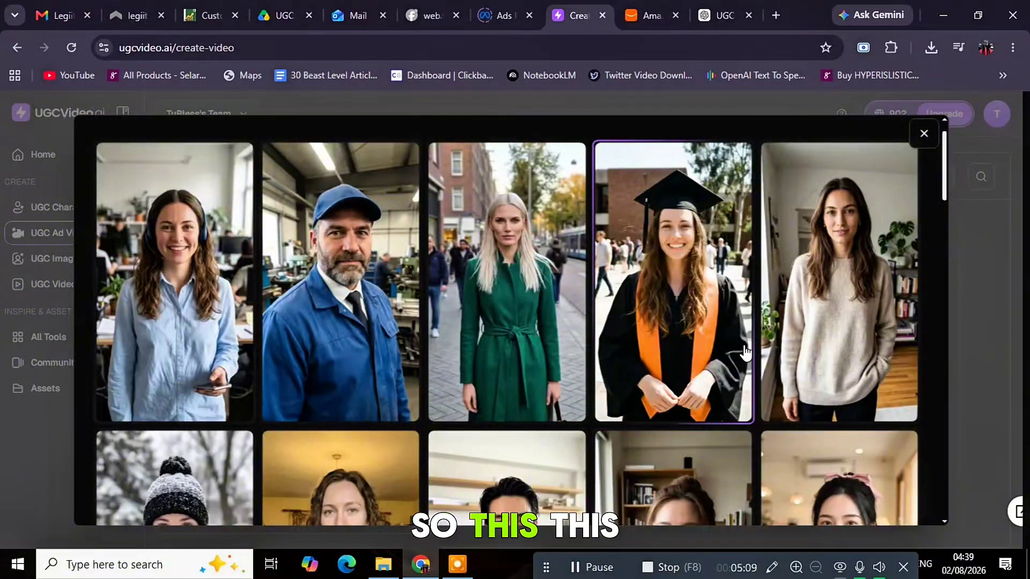
scroll(745, 352, down, 3)
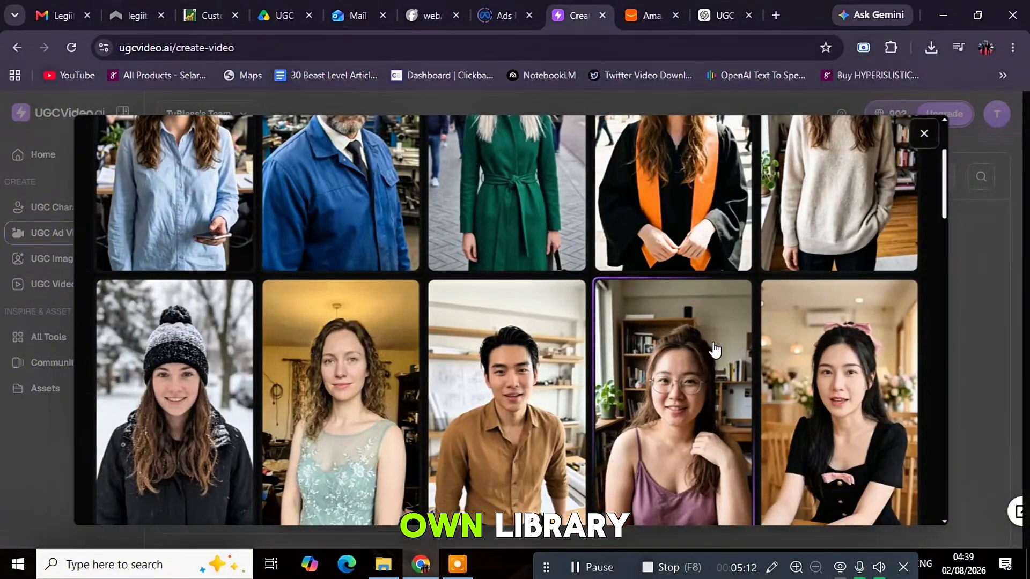
scroll(714, 349, down, 3)
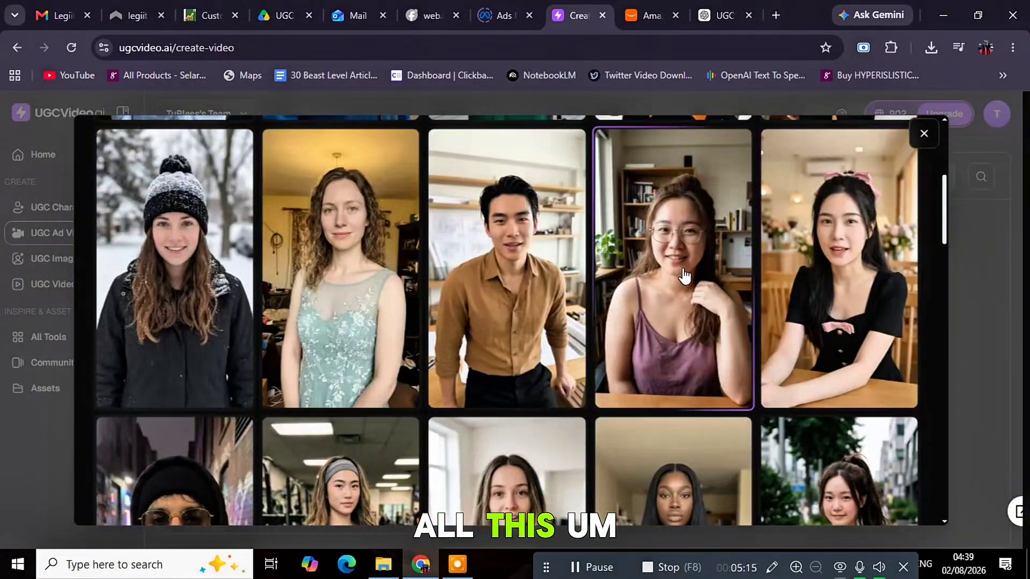
click(676, 282)
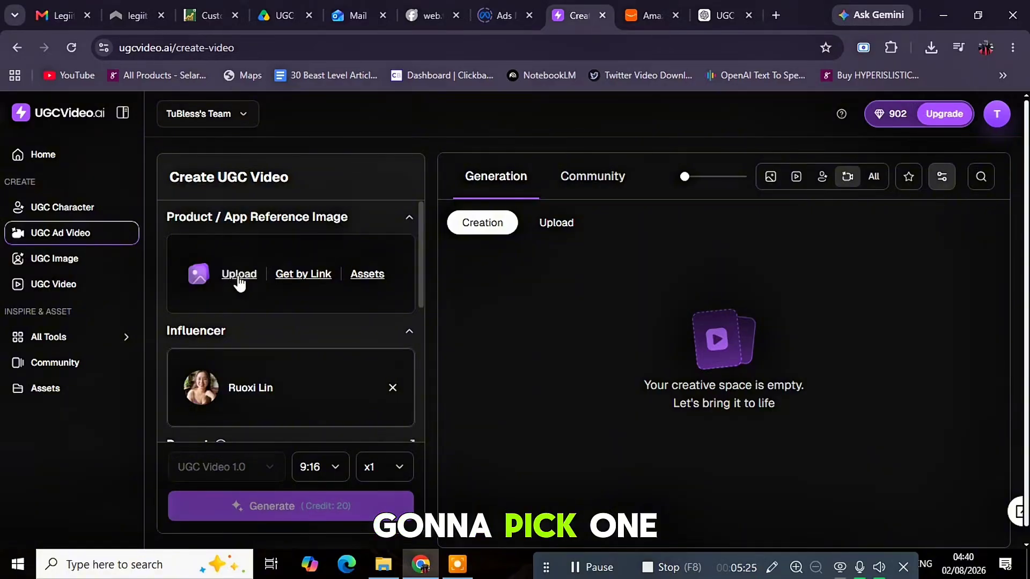
Save the Amazon HydroJug tumbler photo in the pink Razzle colour to the computer
click(238, 275)
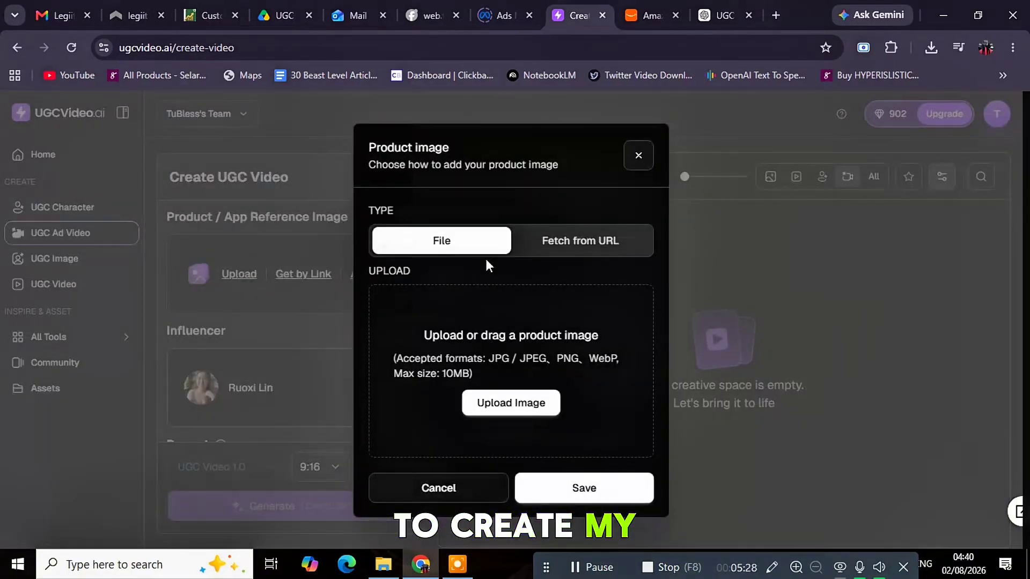
click(655, 16)
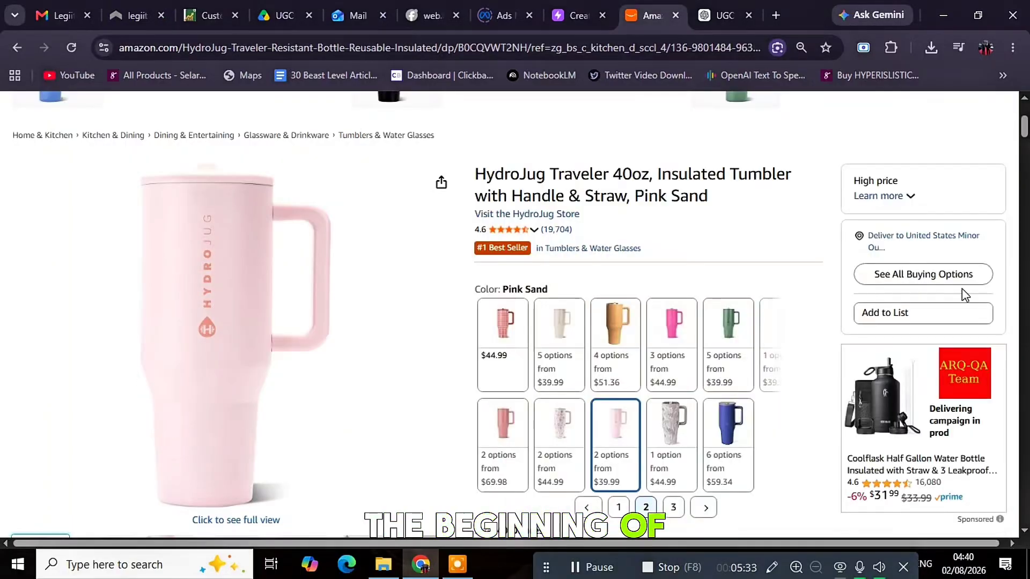
click(686, 342)
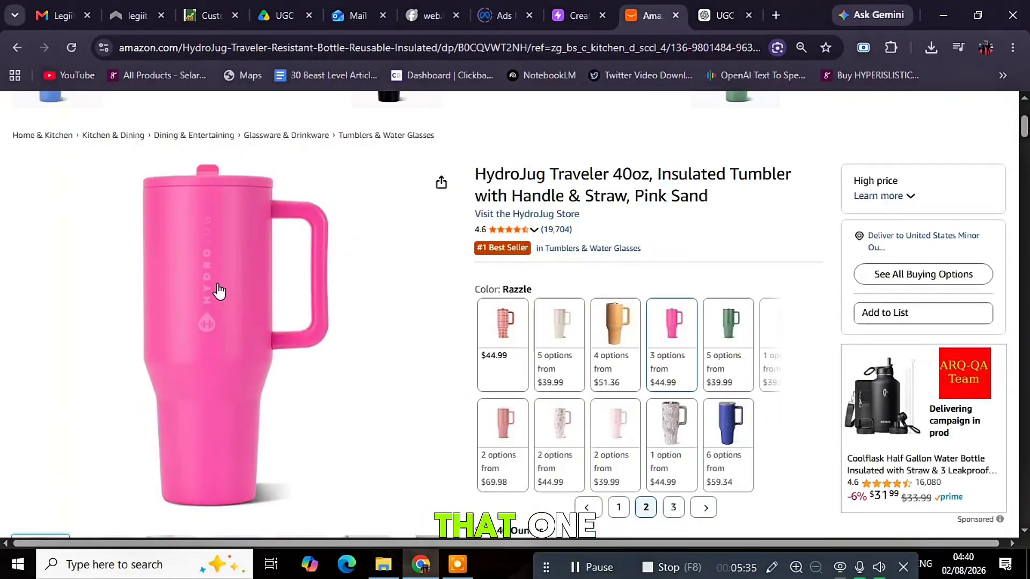
right_click(191, 291)
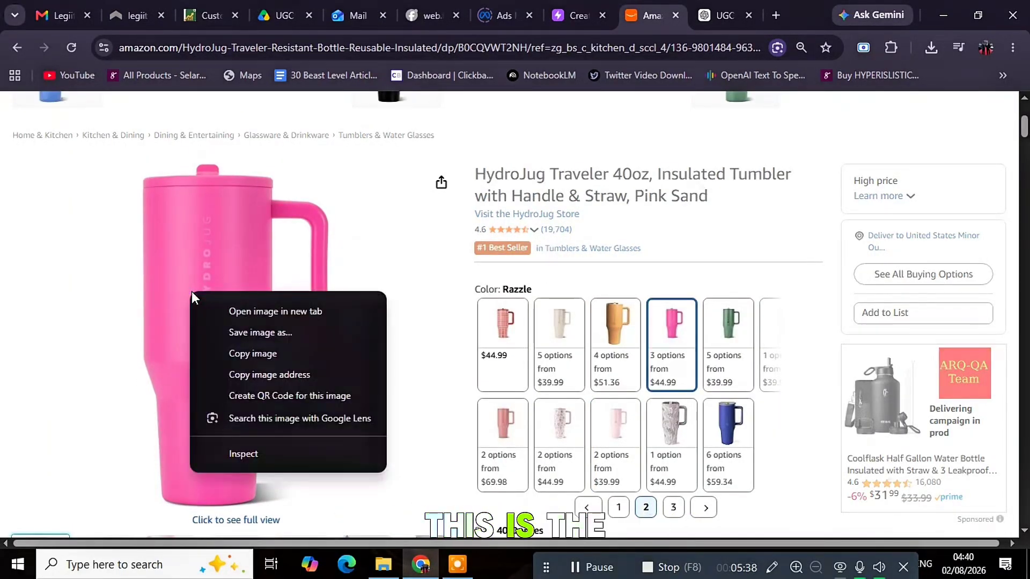
click(269, 333)
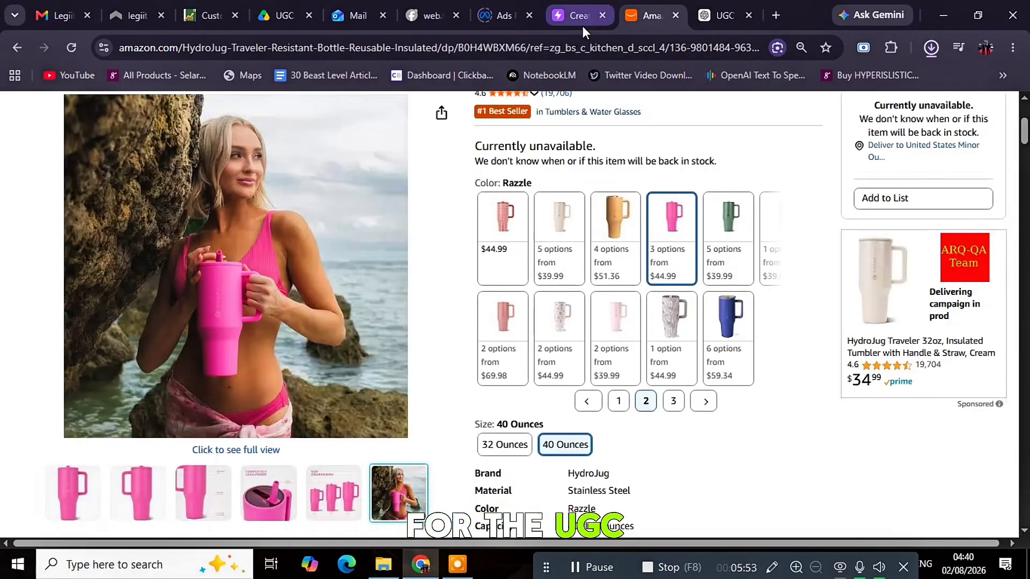
Upload the downloaded pink tumbler image as the product reference image
click(582, 26)
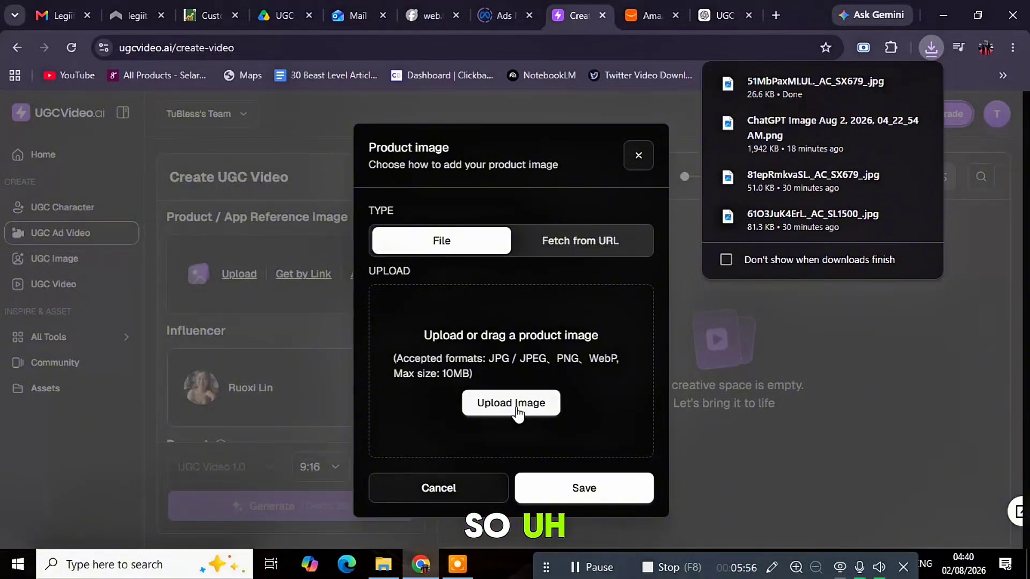
click(517, 408)
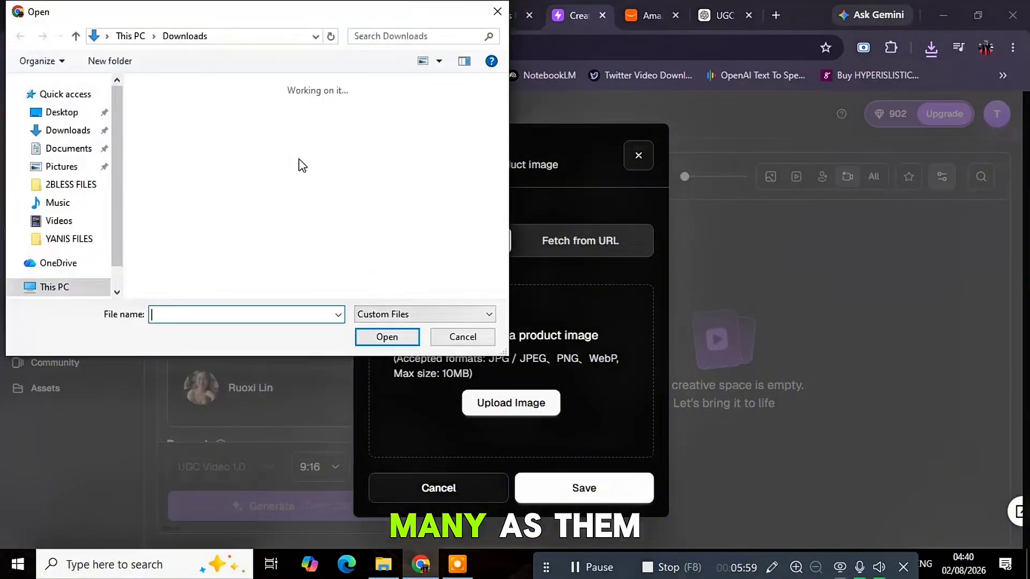
click(177, 140)
click(393, 337)
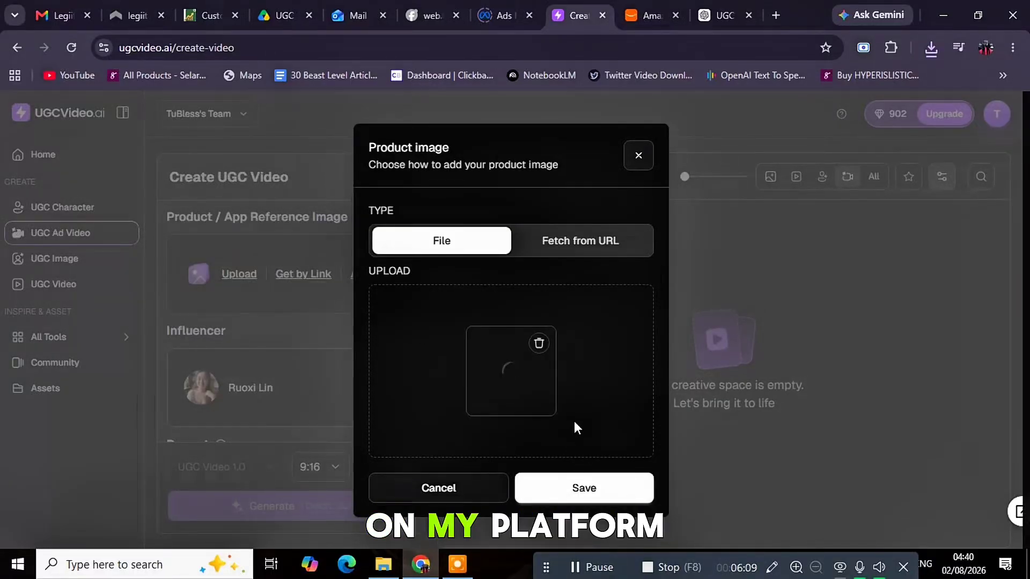
Keep the pink tumbler as the product image and click into the video Prompt box
click(647, 15)
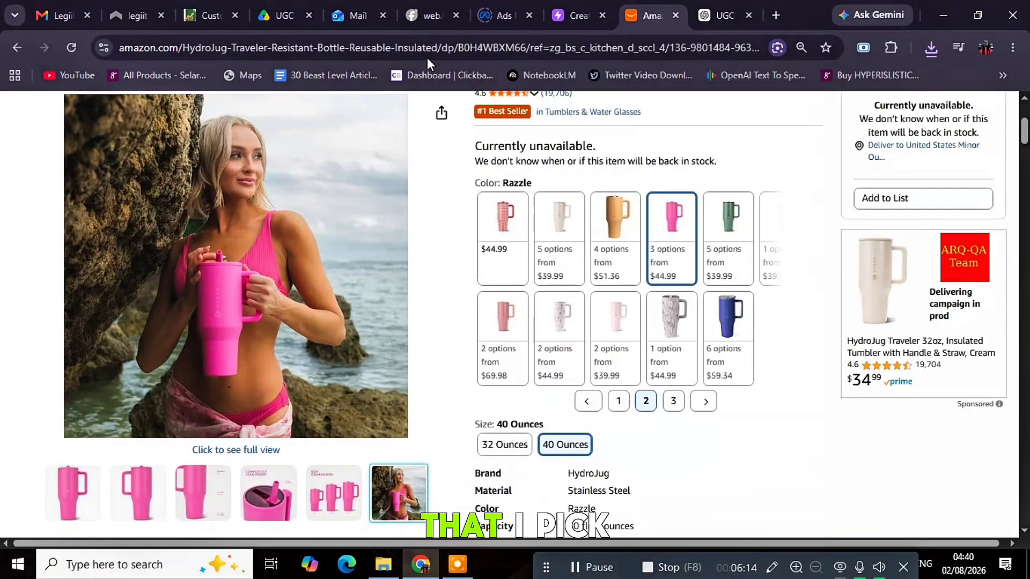
click(412, 49)
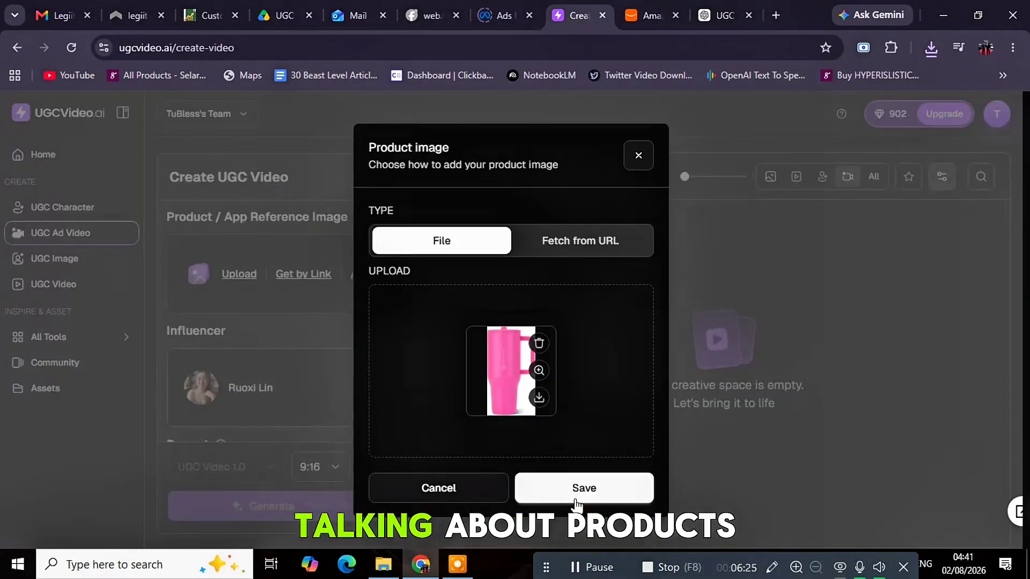
click(586, 489)
scroll(316, 397, down, 4)
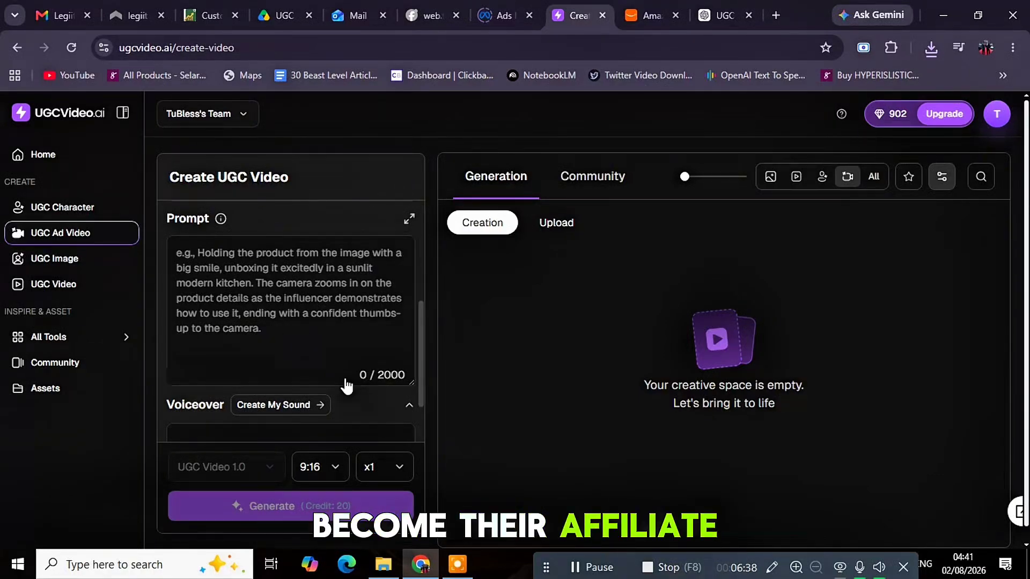
click(577, 571)
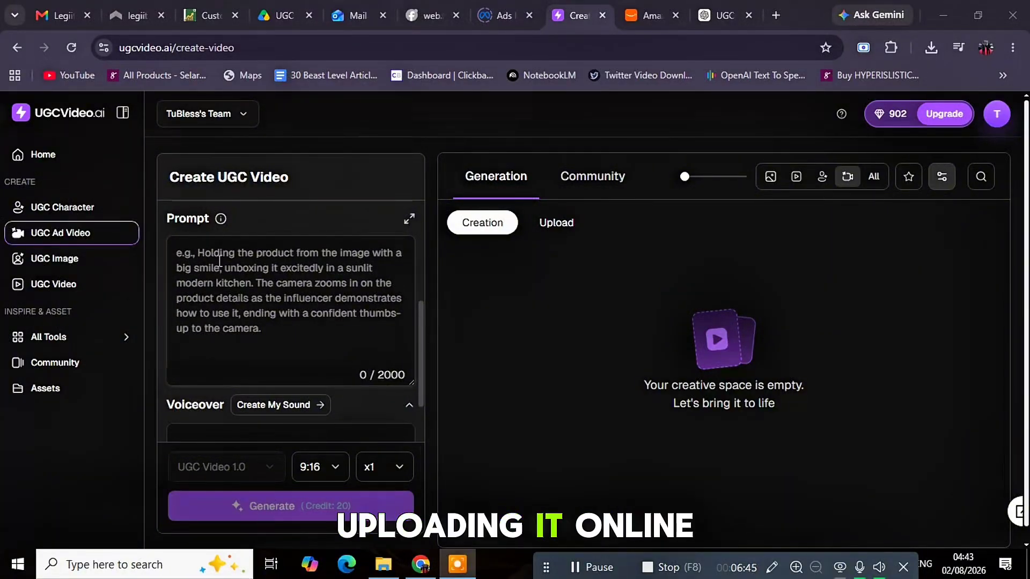
click(205, 253)
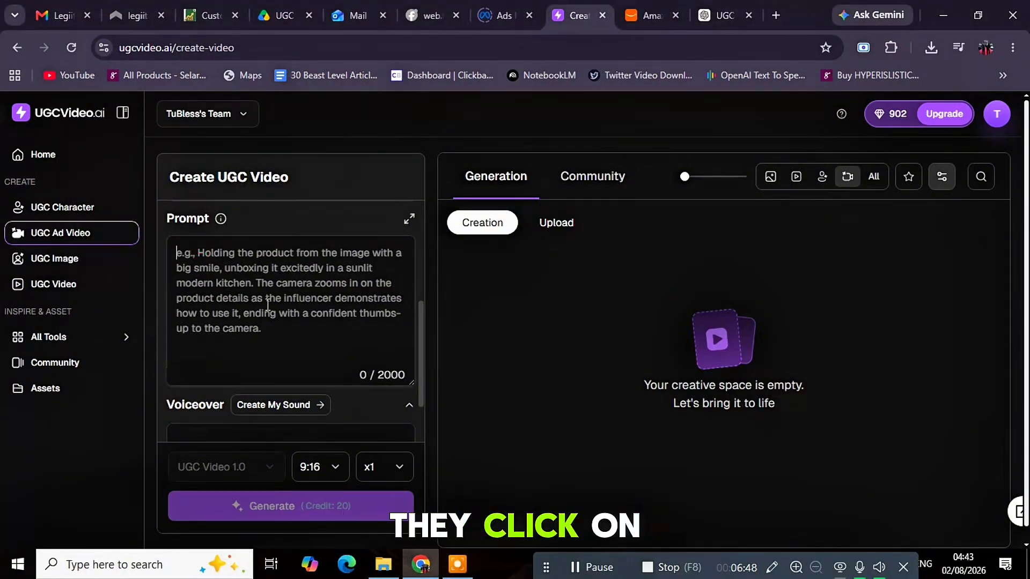
scroll(273, 311, up, 5)
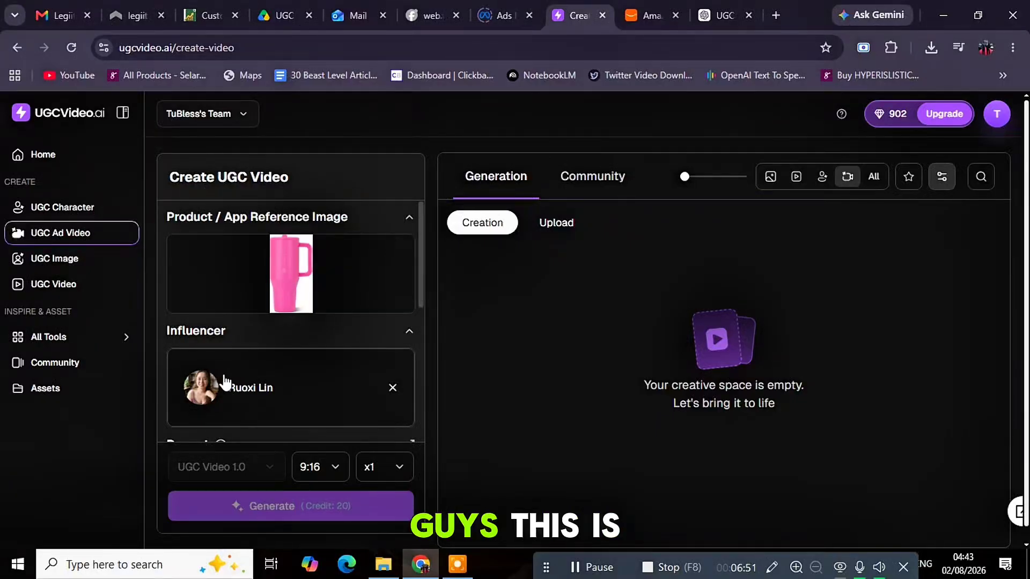
mouse_move(290, 272)
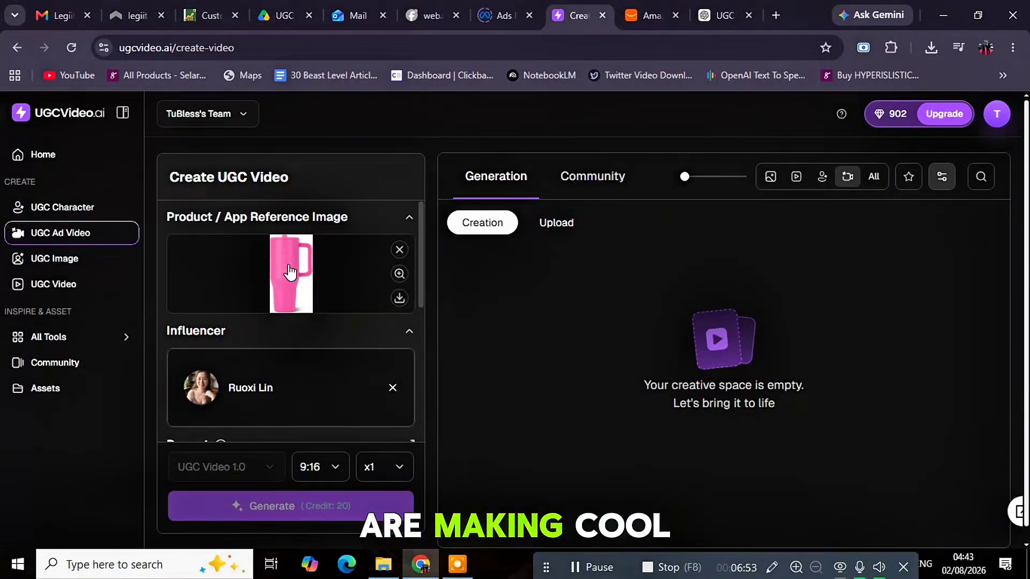
scroll(290, 273, down, 3)
Copy the kitchen lifestyle prompt from ChatGPT and return to the UGCVideo.ai Create tab
click(726, 16)
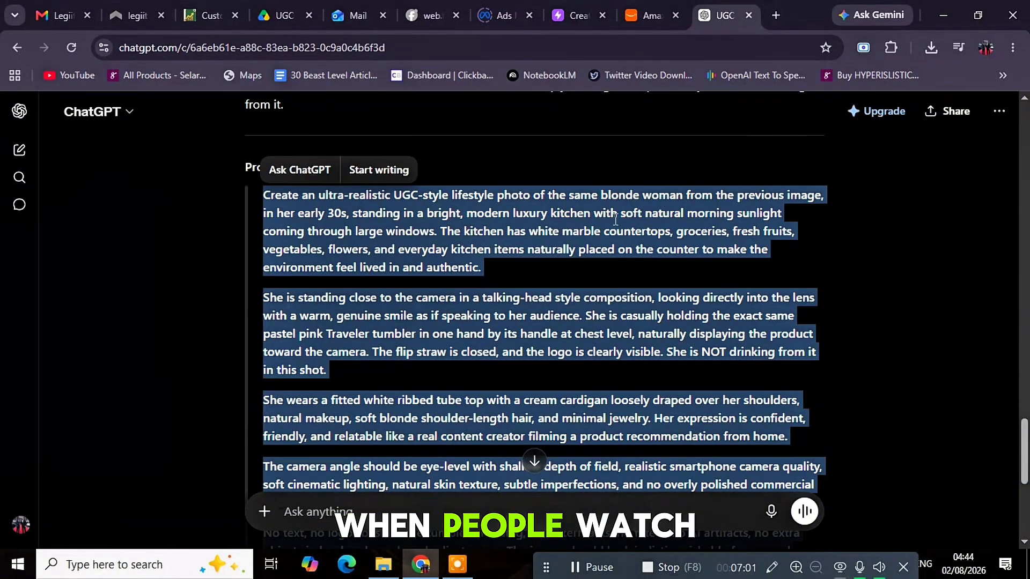
right_click(522, 230)
click(561, 253)
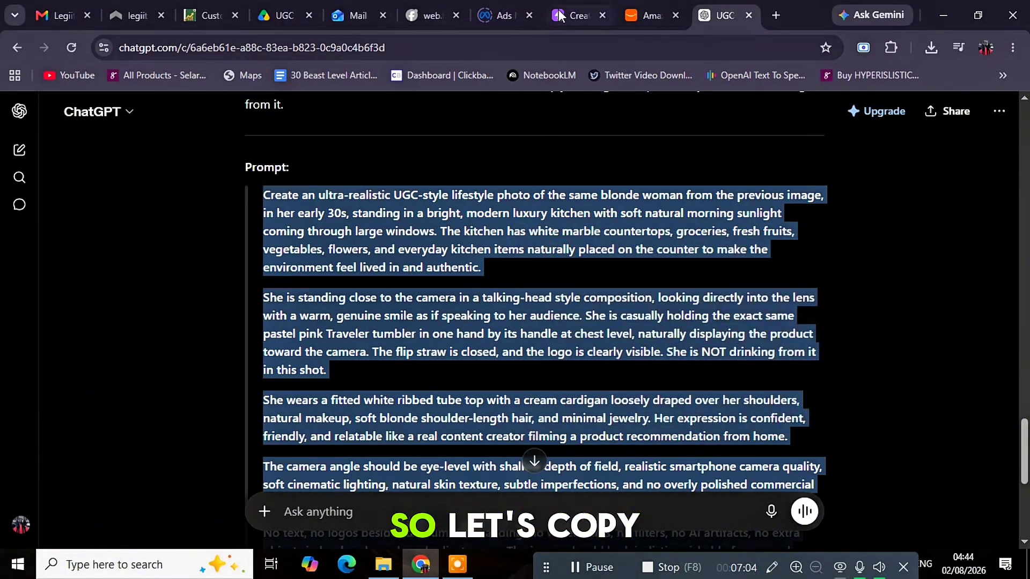
click(561, 8)
Paste the 1723-character kitchen lifestyle prompt, then look over and close the Custom Voiceover options
key(ctrl+v)
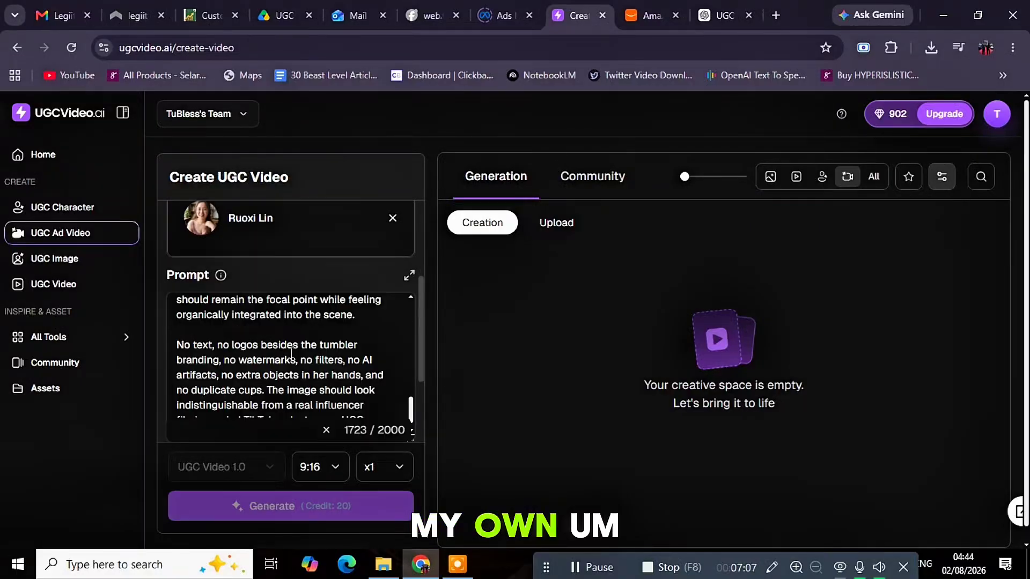
scroll(381, 370, down, 1)
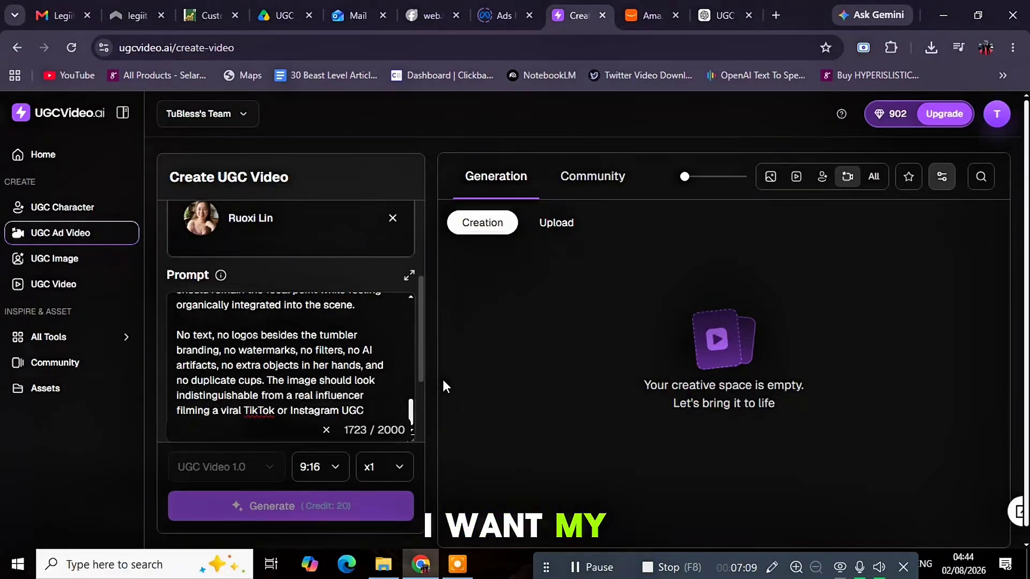
drag(423, 358, 413, 440)
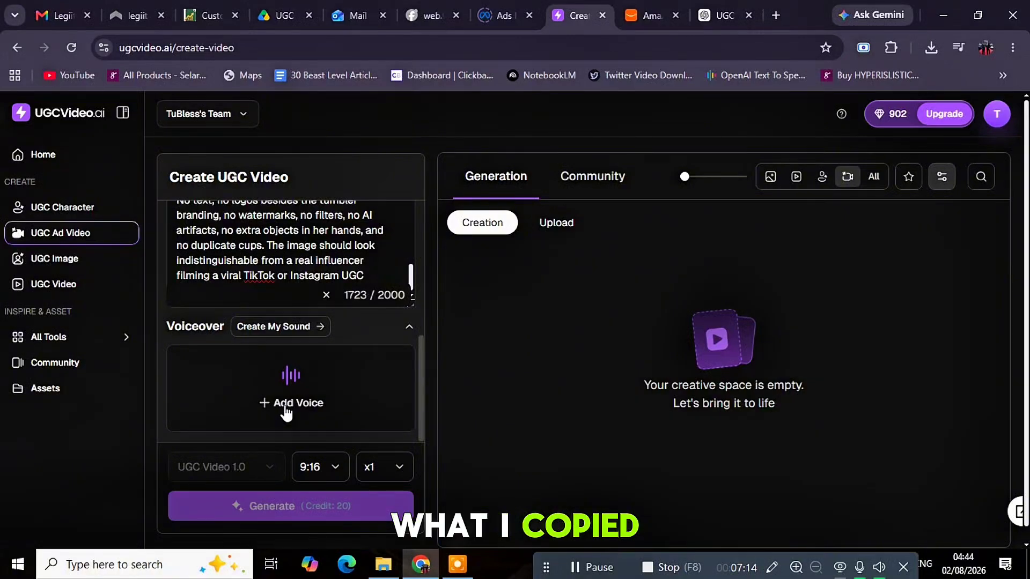
click(312, 327)
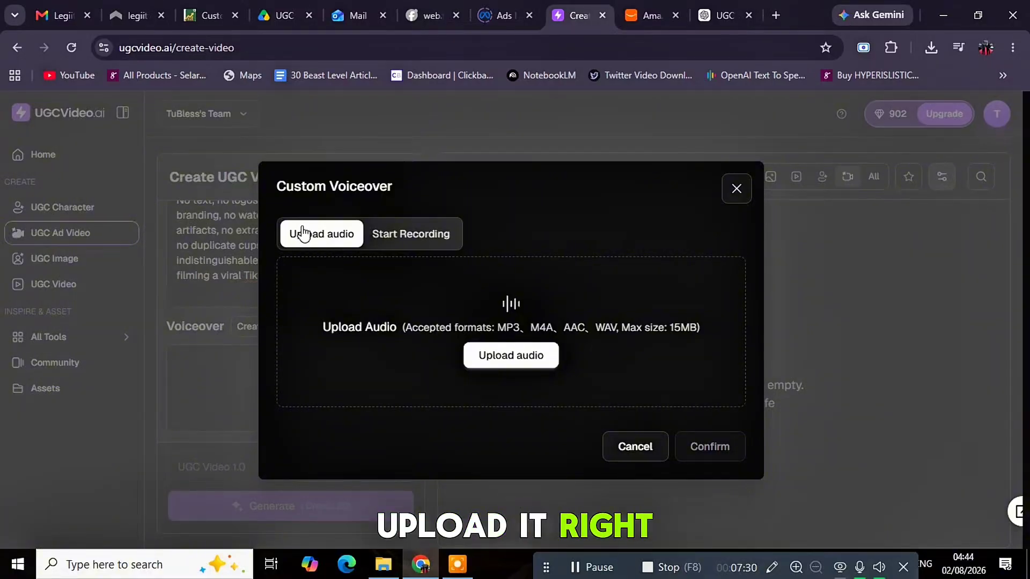
click(736, 191)
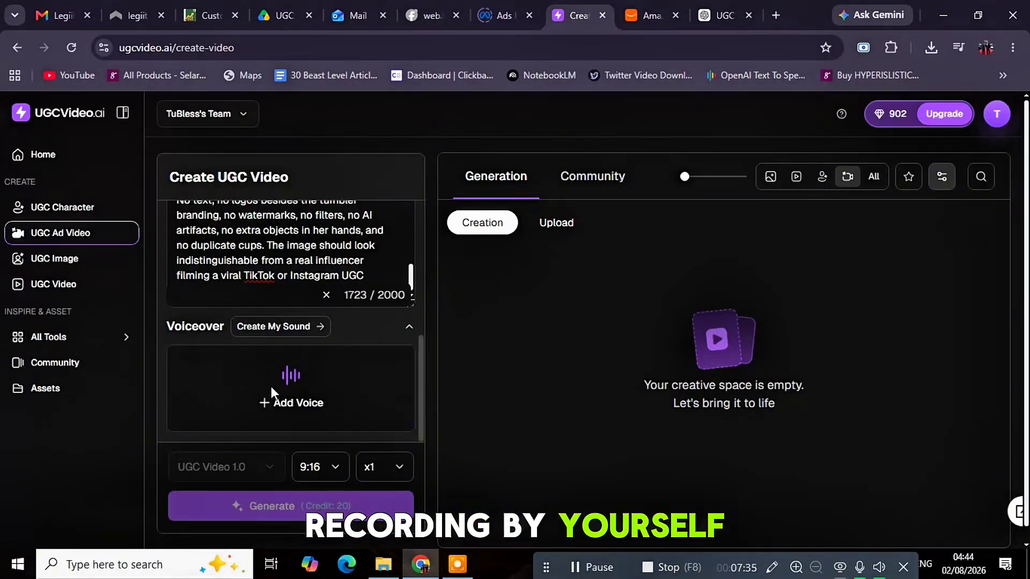
click(284, 405)
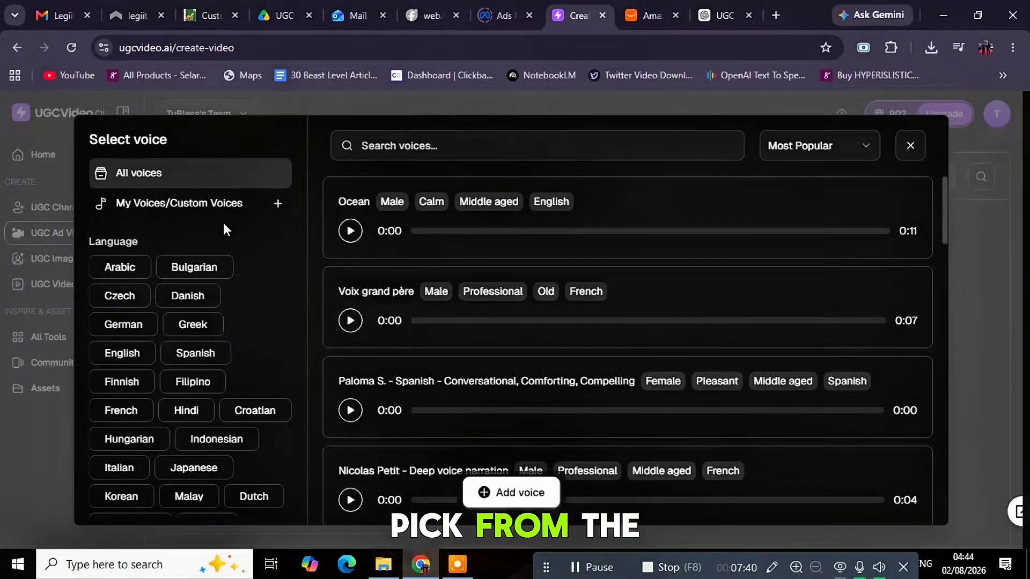
click(123, 354)
scroll(244, 321, down, 7)
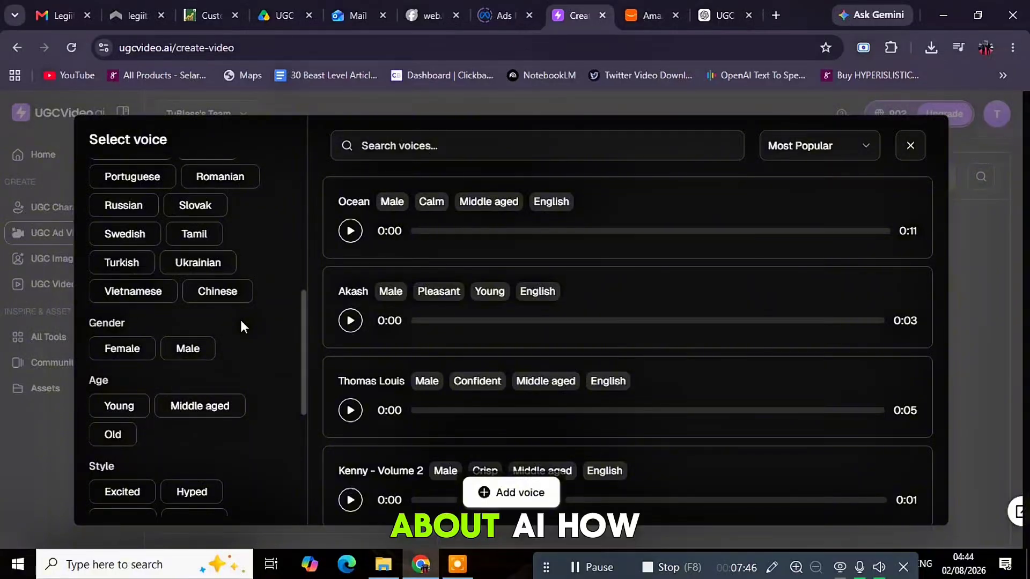
click(133, 354)
scroll(263, 323, down, 2)
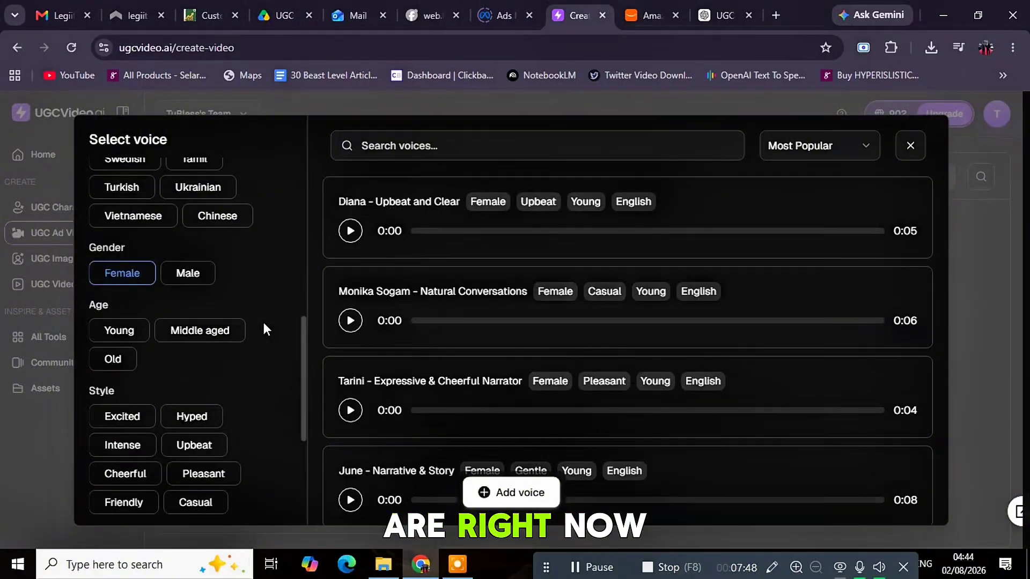
click(129, 331)
scroll(291, 335, down, 2)
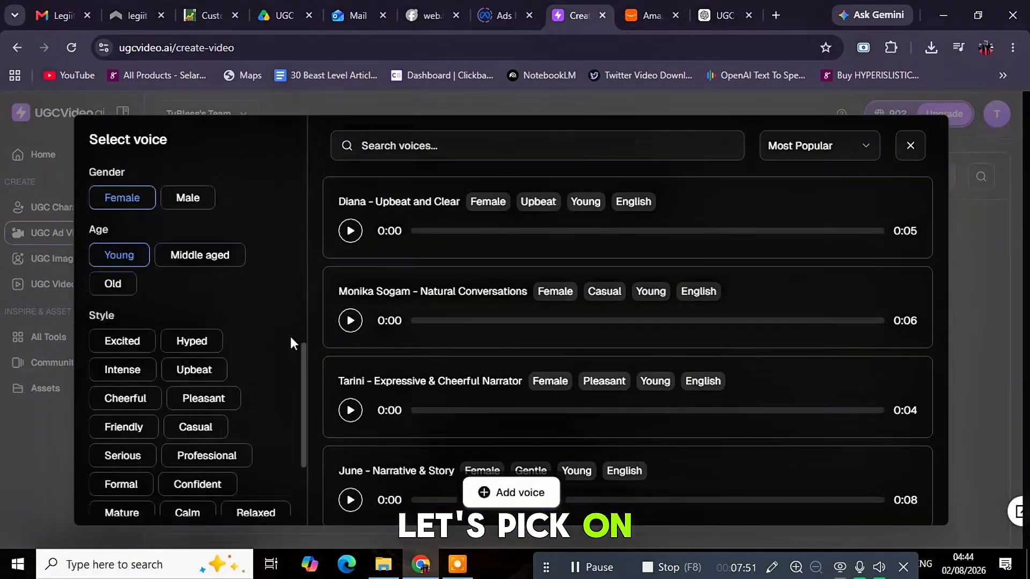
scroll(283, 332, down, 2)
scroll(282, 333, down, 2)
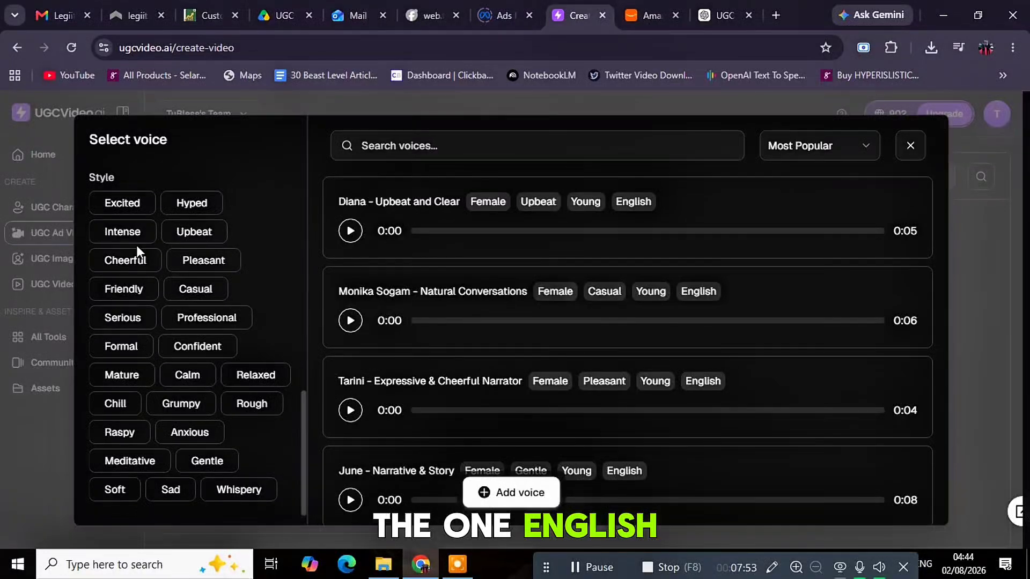
click(128, 262)
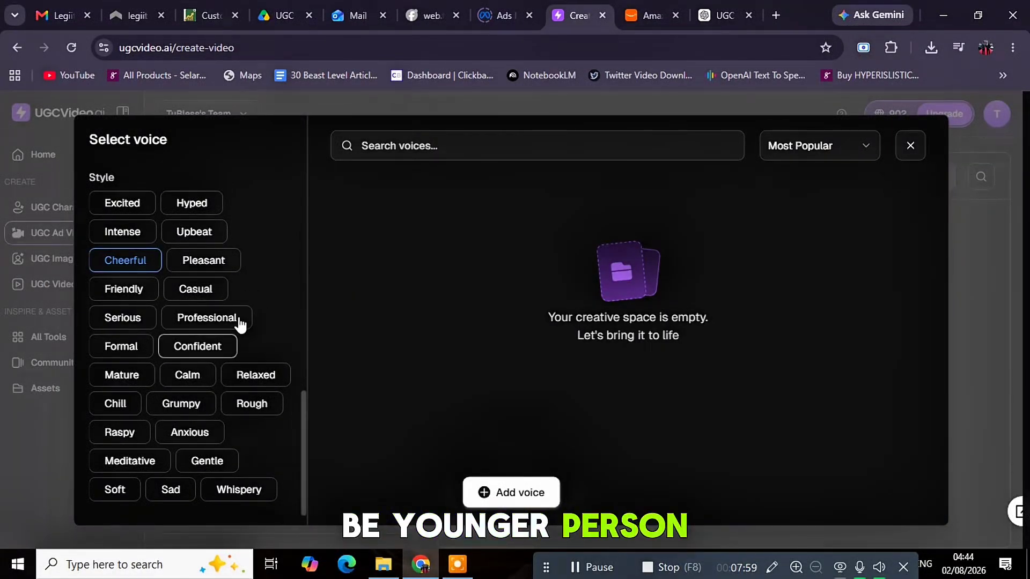
scroll(237, 316, up, 2)
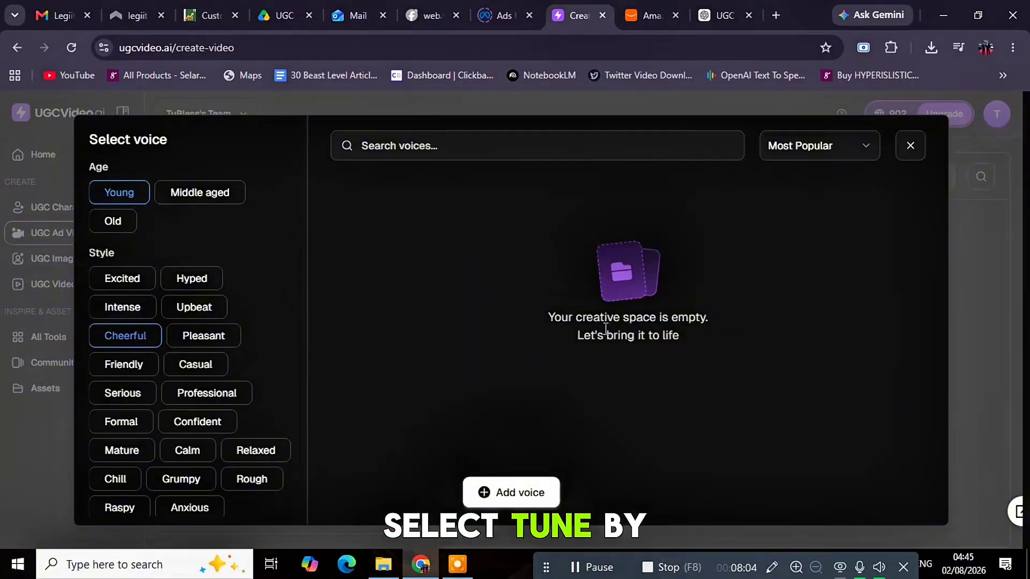
scroll(271, 373, down, 3)
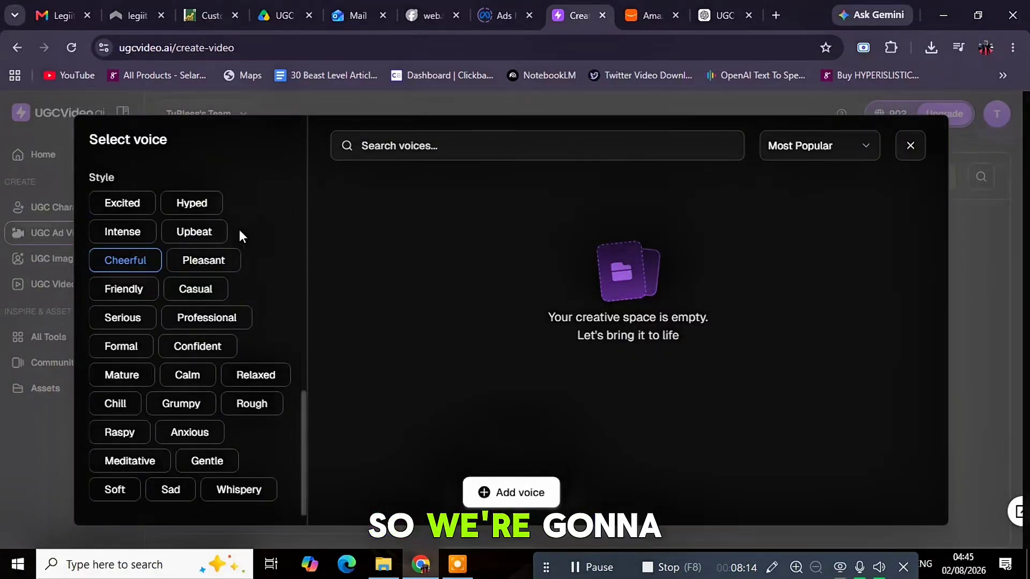
scroll(244, 225, down, 8)
scroll(247, 216, up, 8)
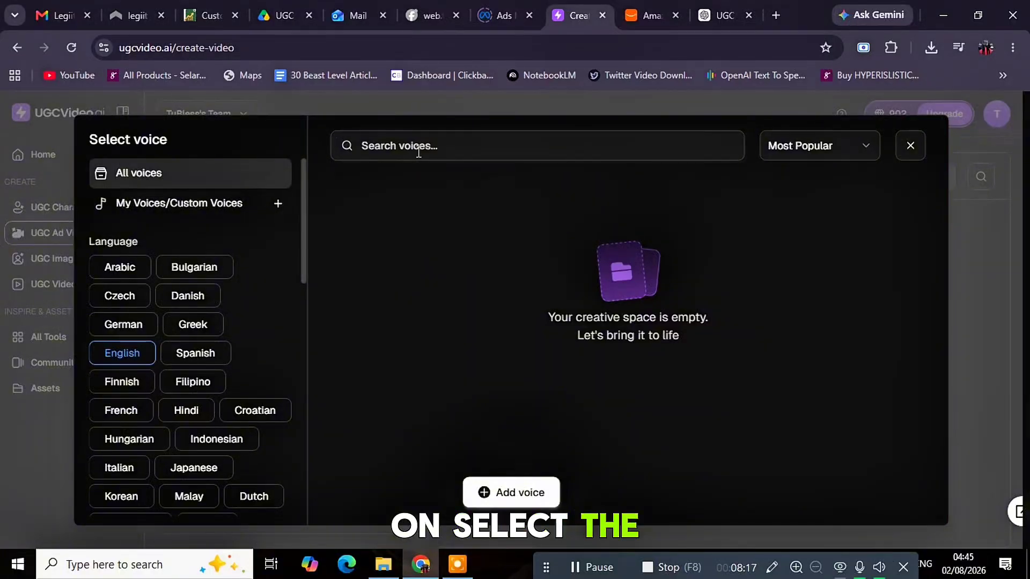
click(454, 149)
click(858, 147)
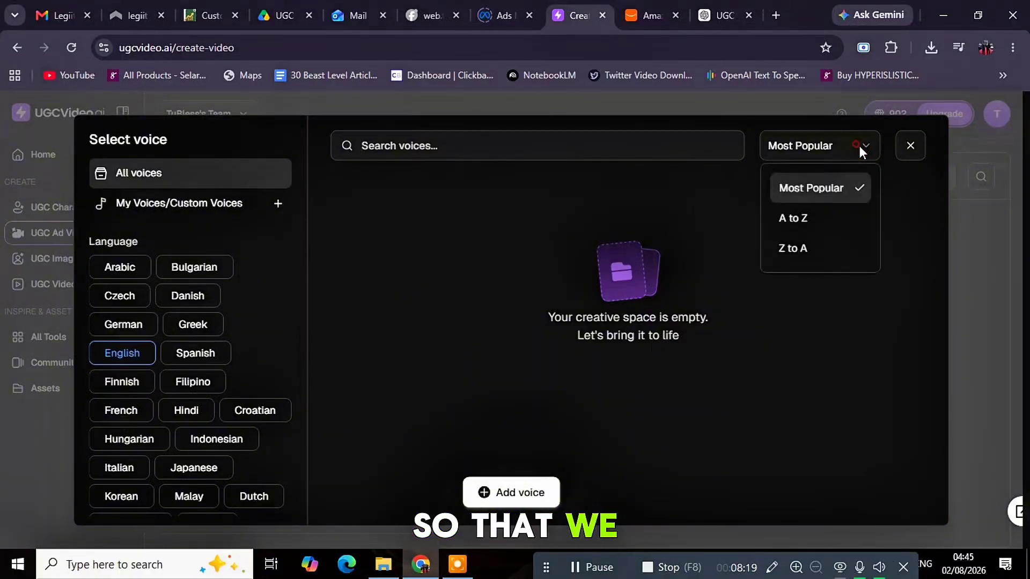
click(839, 193)
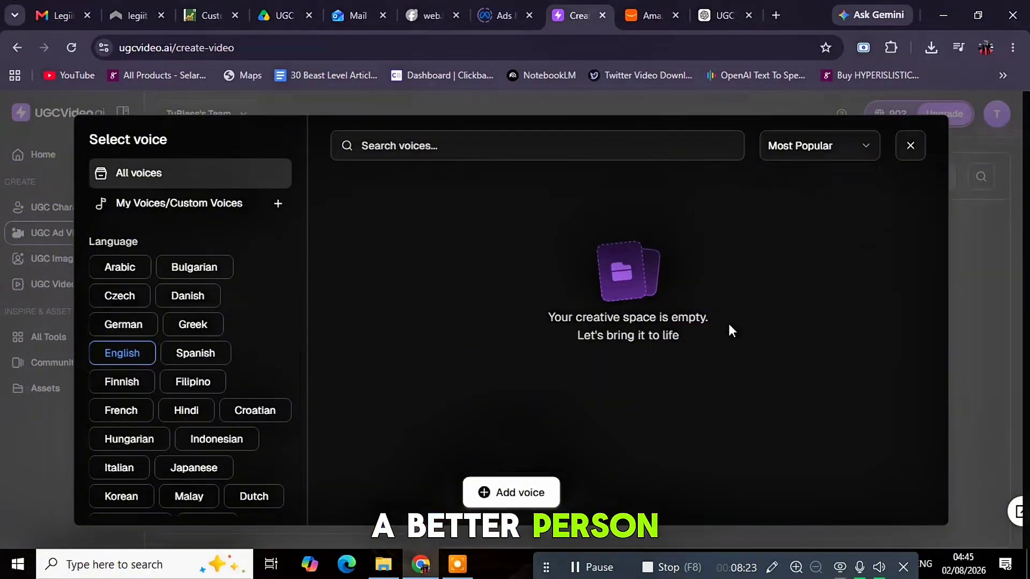
click(519, 494)
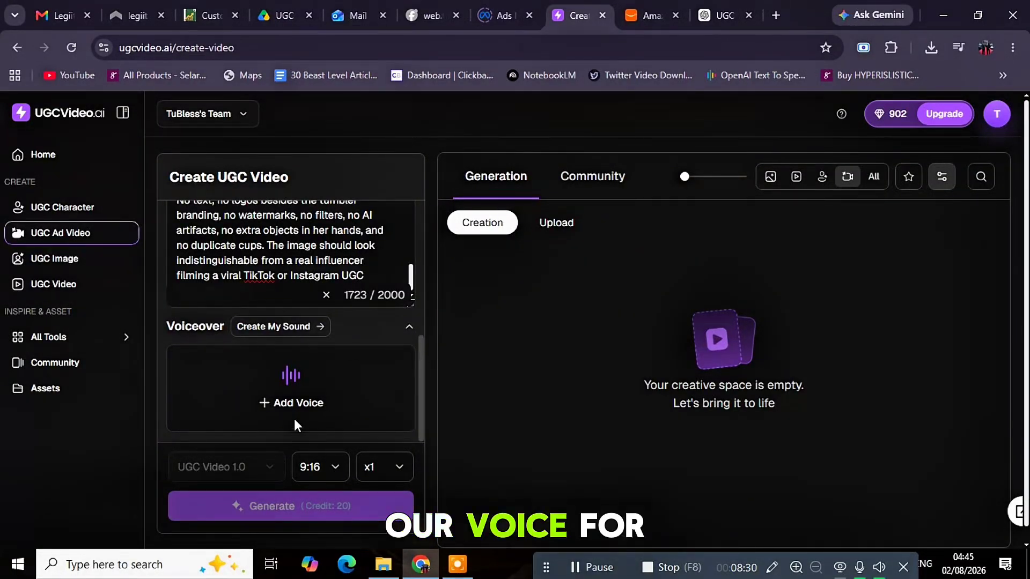
Filter the voice library to young, female, English voices
click(284, 405)
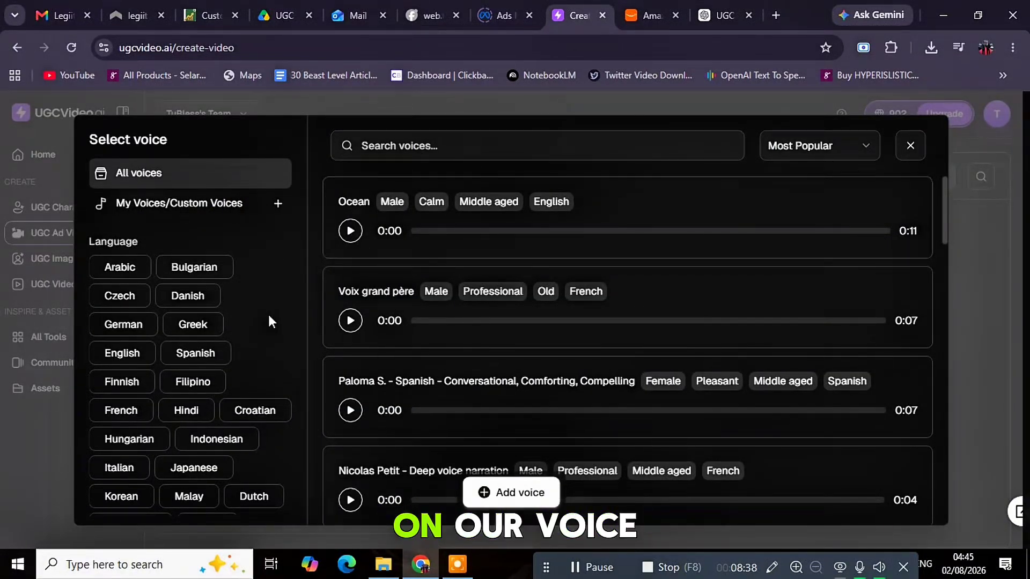
click(122, 353)
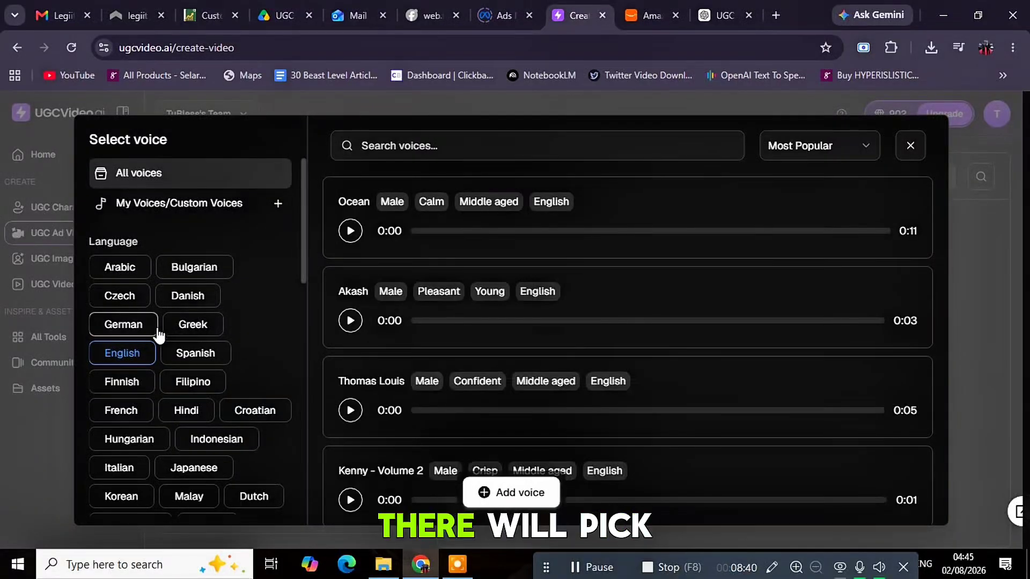
drag(302, 270, 300, 321)
scroll(285, 338, down, 3)
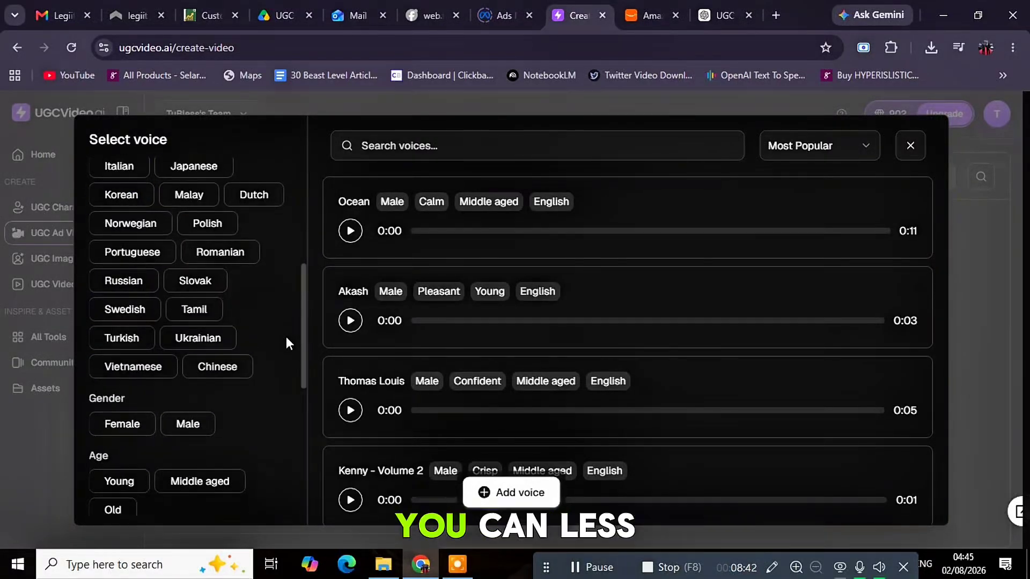
click(121, 424)
scroll(302, 408, down, 3)
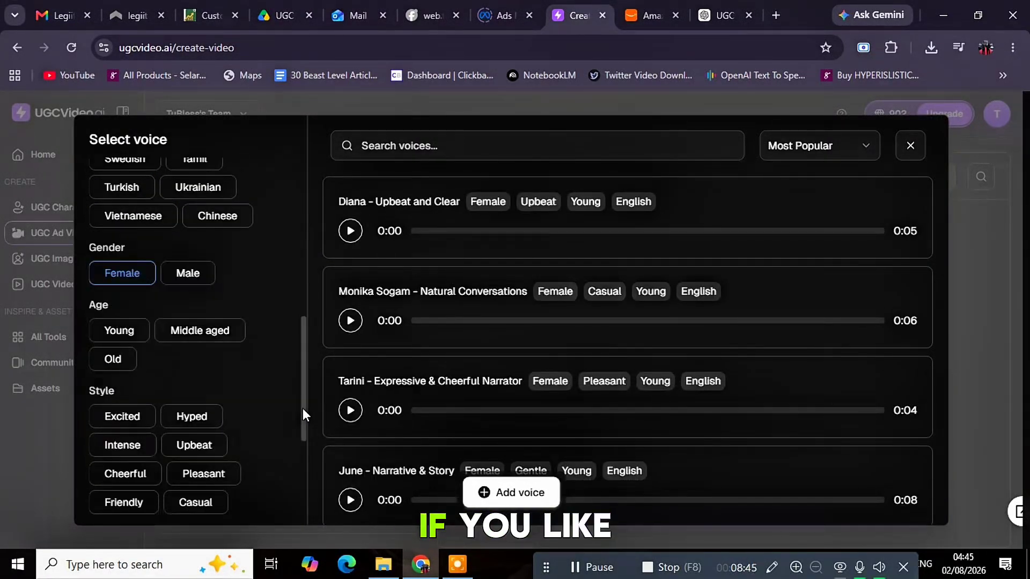
click(130, 342)
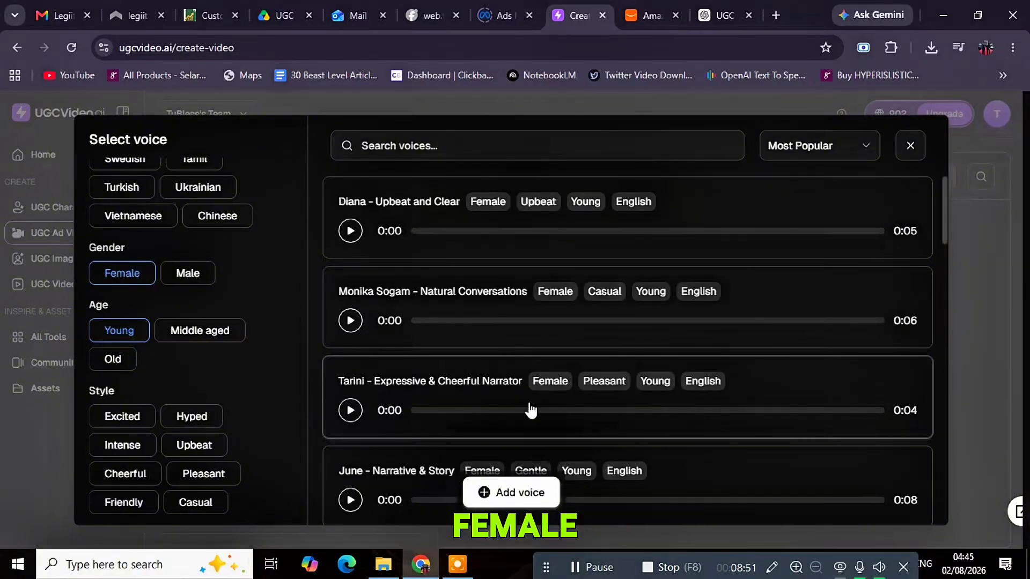
Preview Upbeat and Clear, Natural Conversations and Ava Said 2, then choose Ava Said 2
click(350, 233)
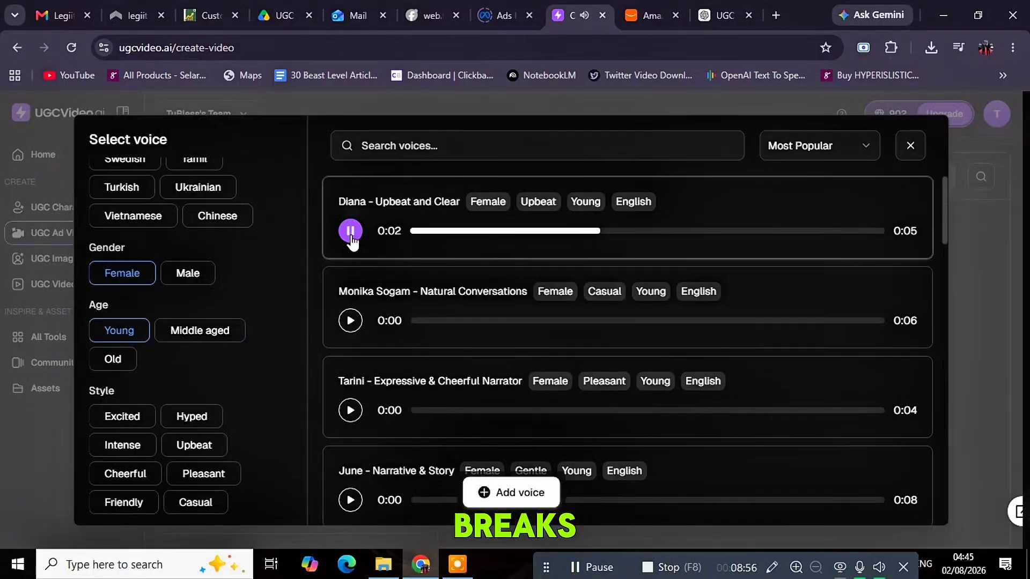
click(350, 321)
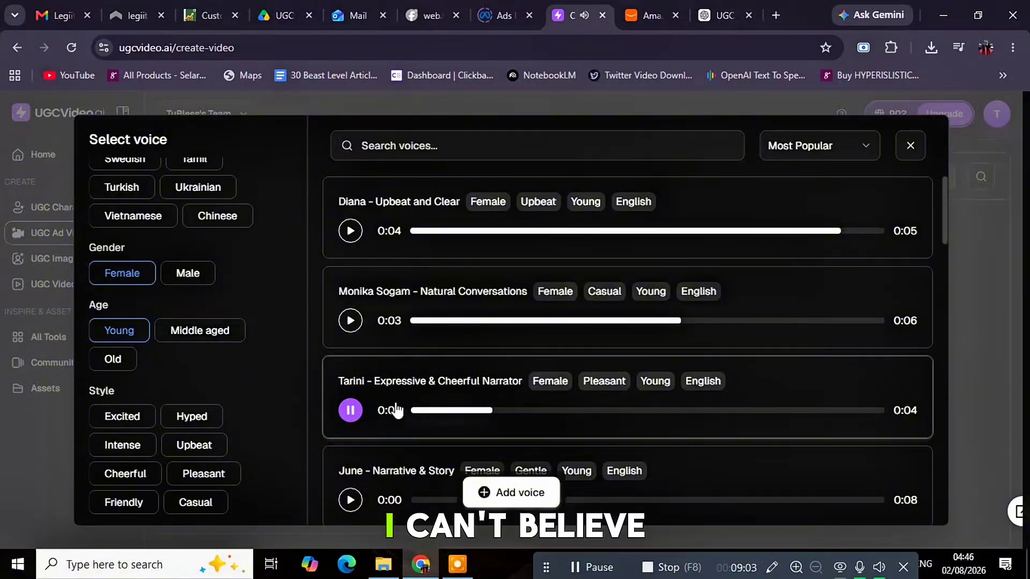
scroll(517, 407, down, 2)
scroll(516, 406, down, 2)
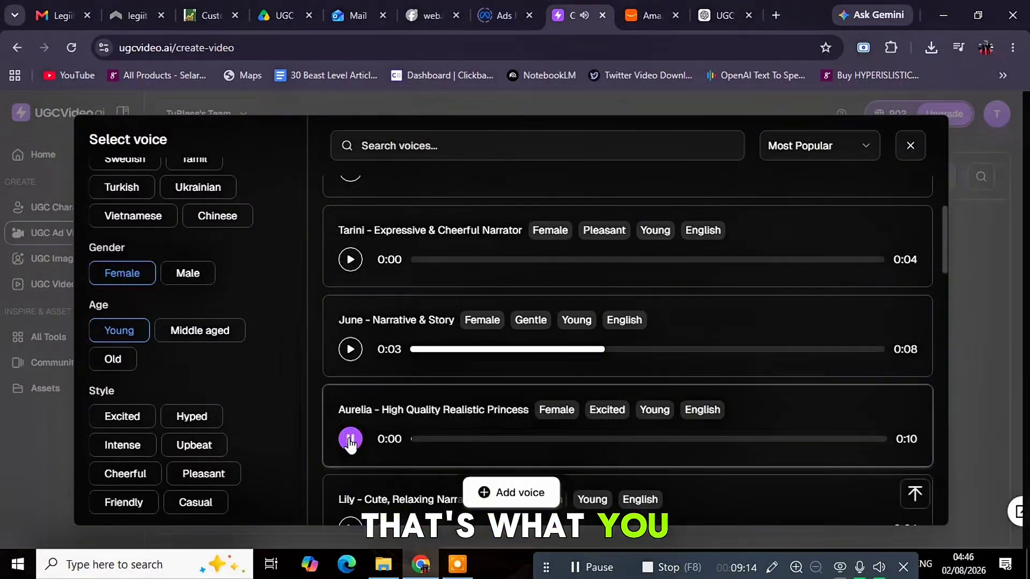
scroll(375, 418, down, 3)
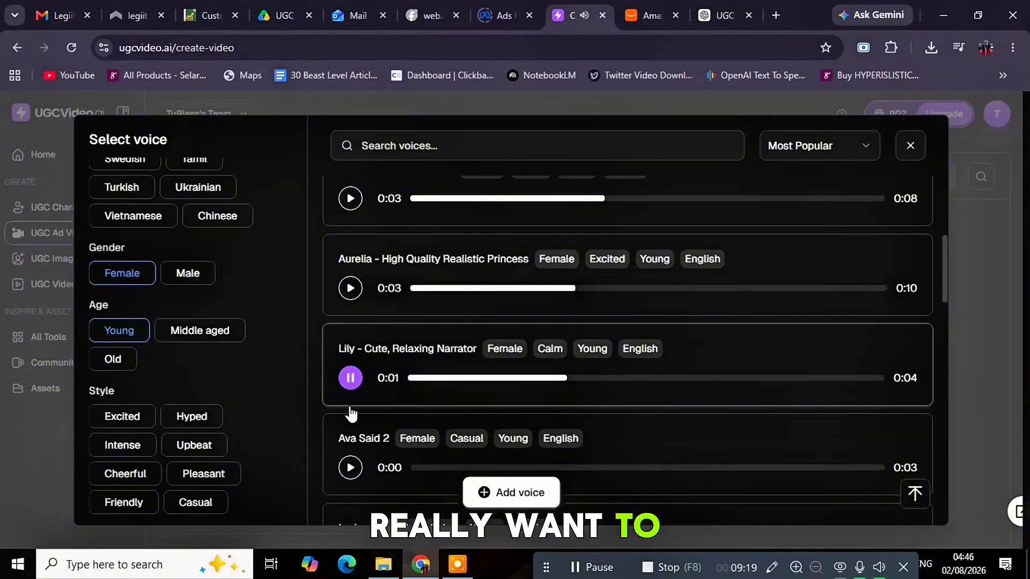
click(350, 468)
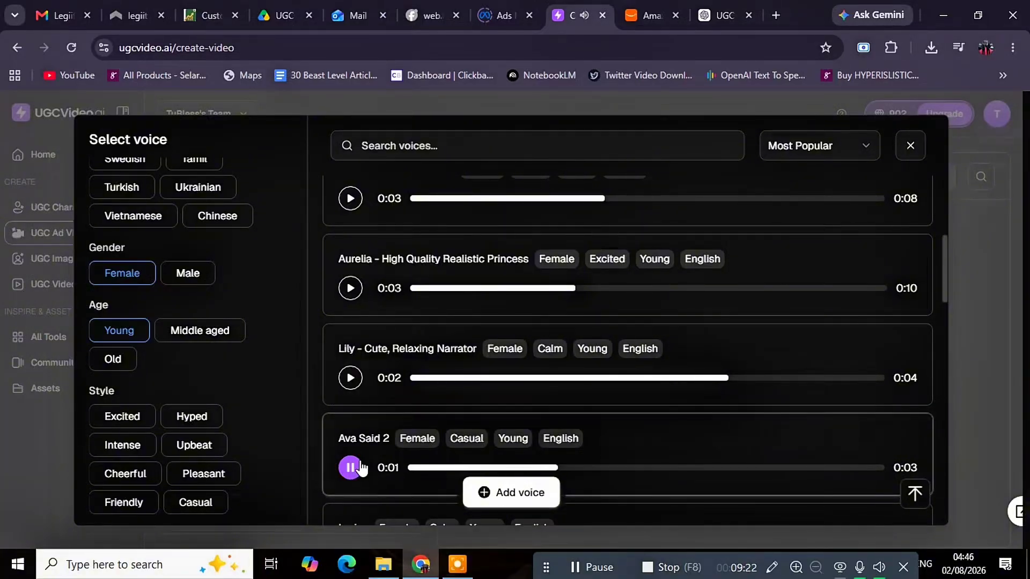
scroll(651, 453, down, 2)
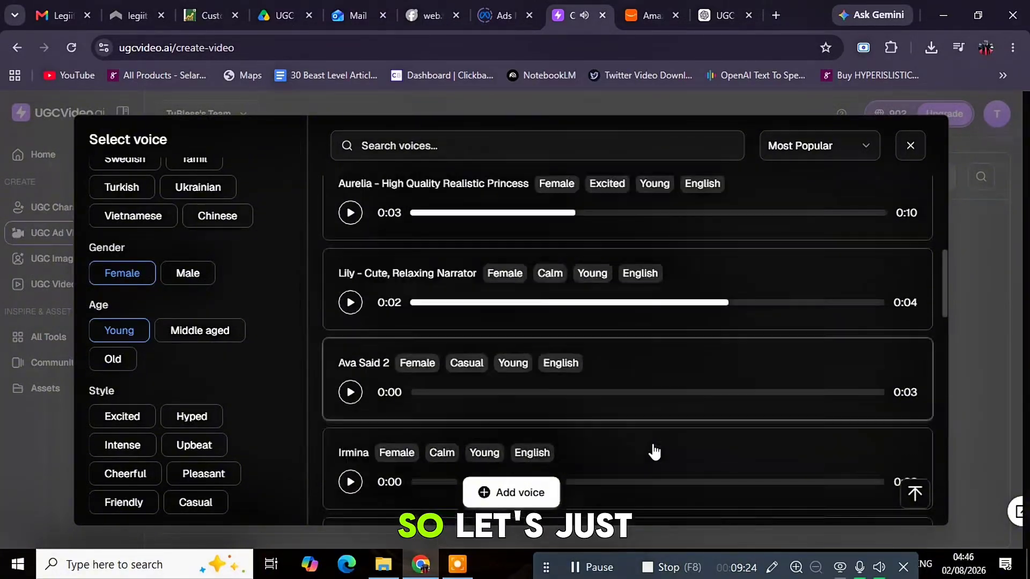
click(642, 363)
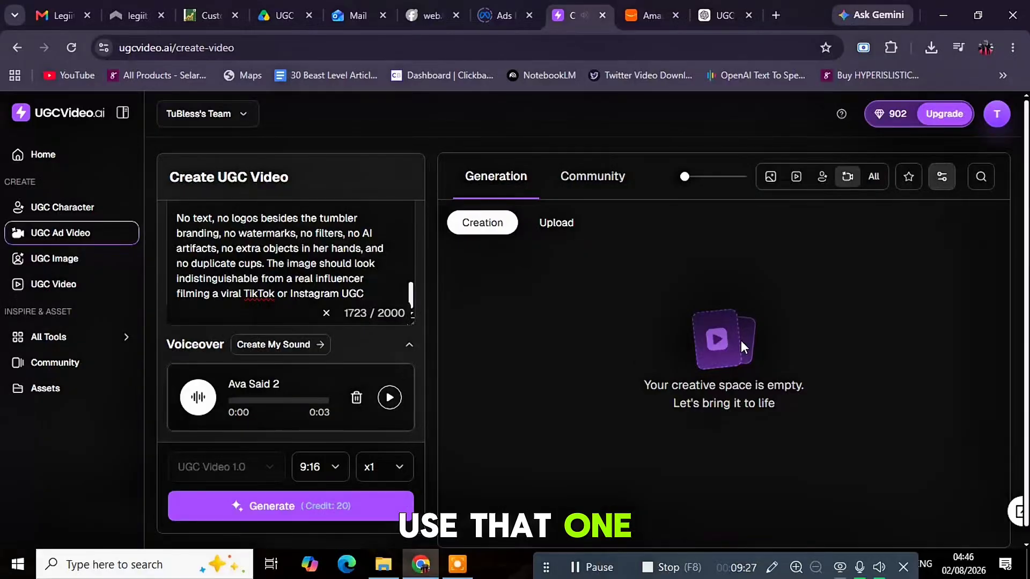
Keep the 9:16 aspect ratio and x1 output, then generate the UGC ad video
click(335, 467)
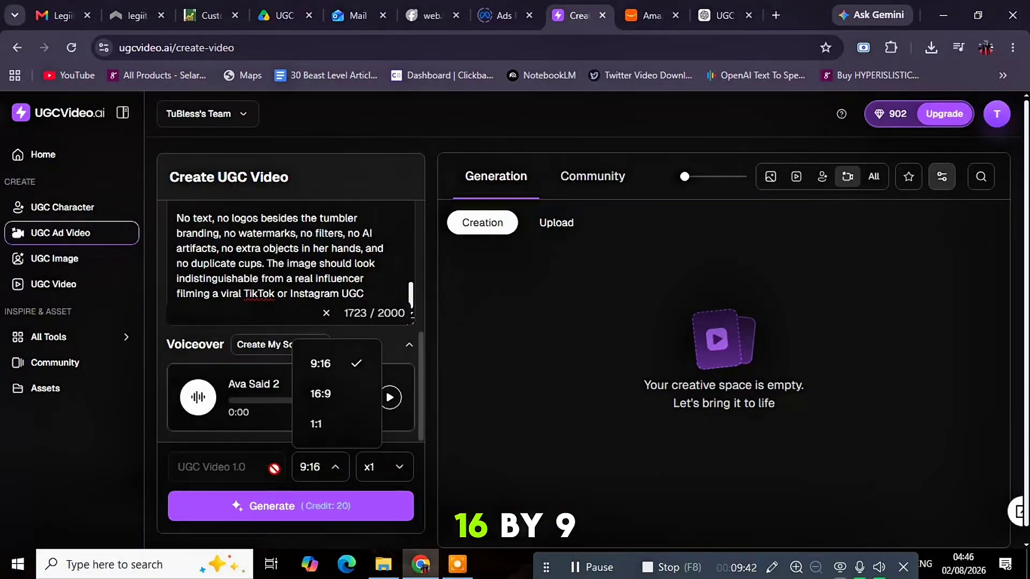
click(401, 468)
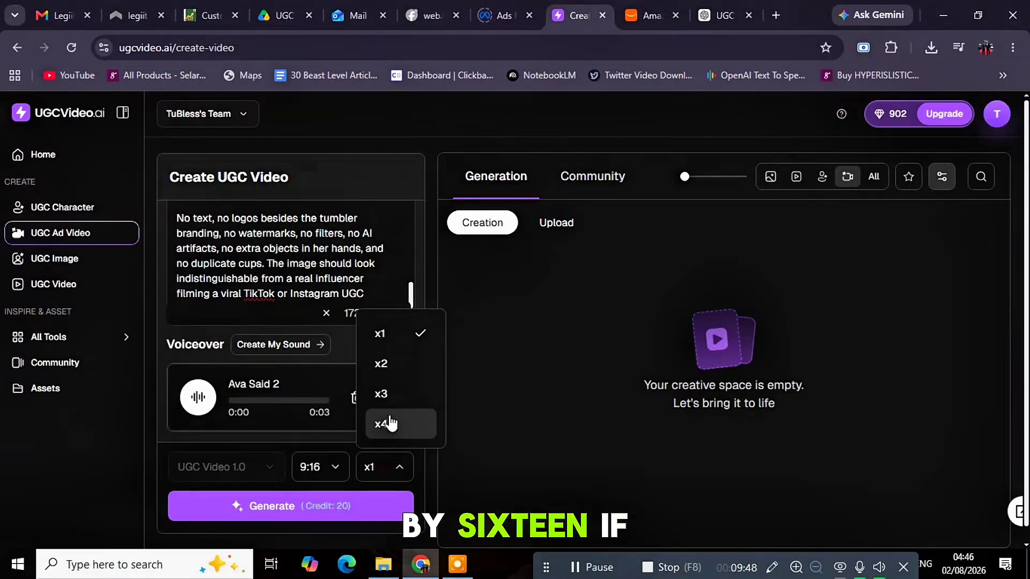
click(386, 333)
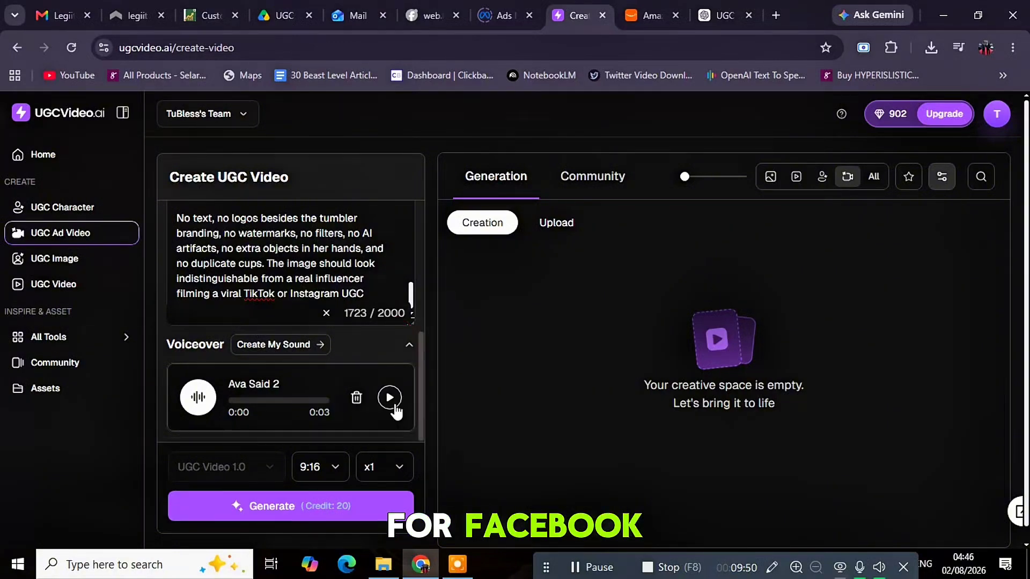
click(278, 511)
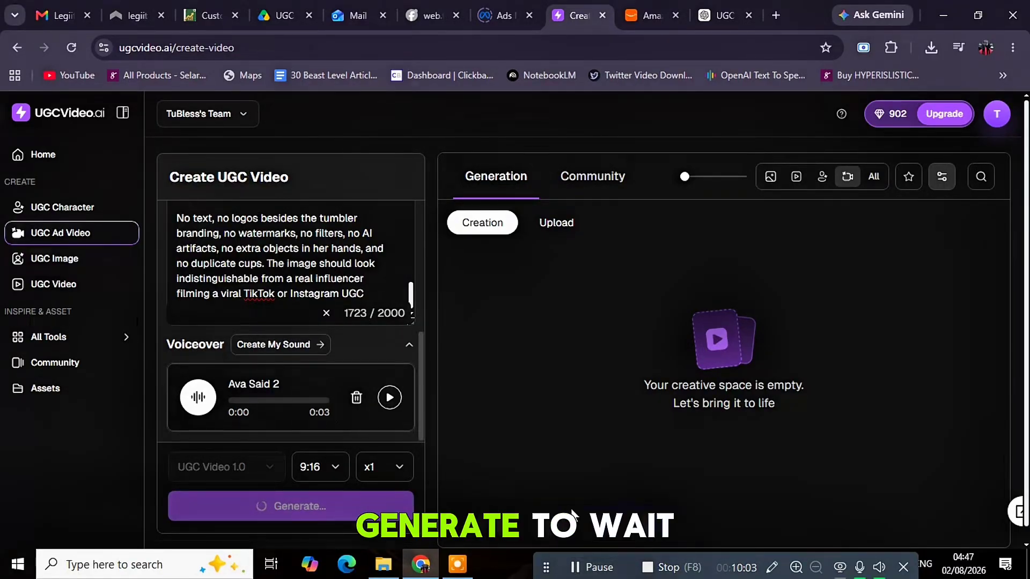
Wait for the captioned talking video to appear in the Creation gallery
click(574, 568)
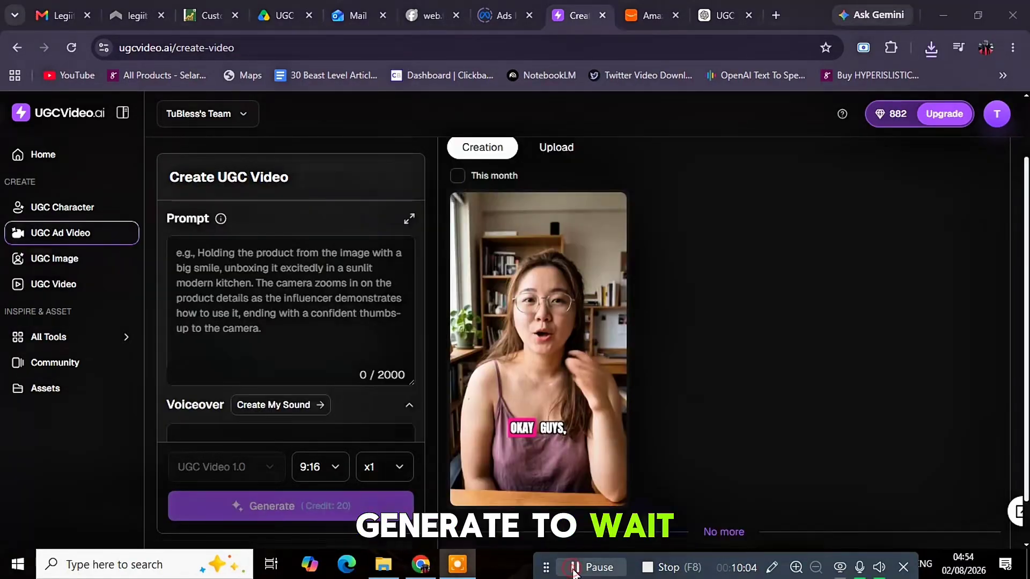
mouse_move(529, 350)
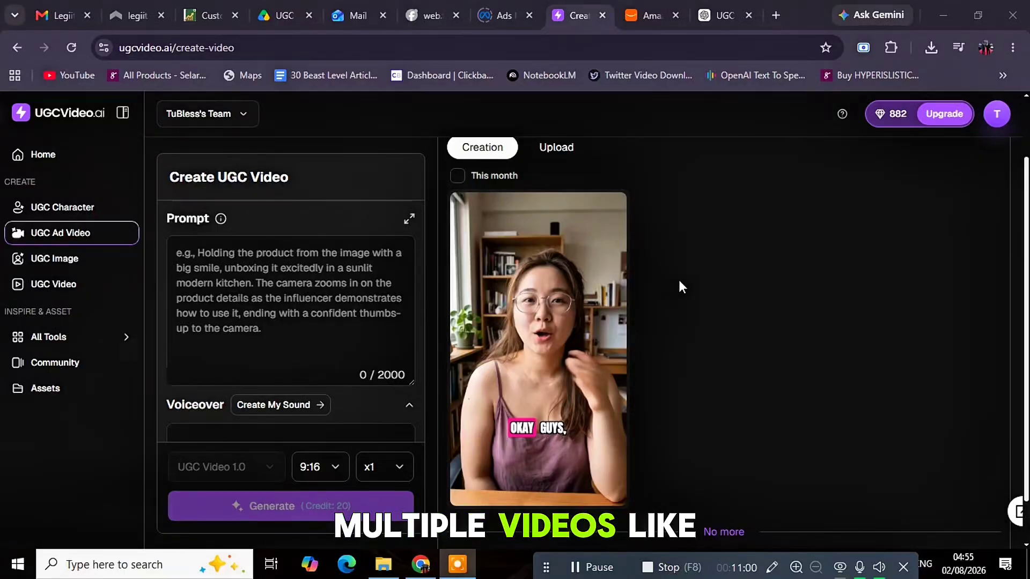
click(651, 18)
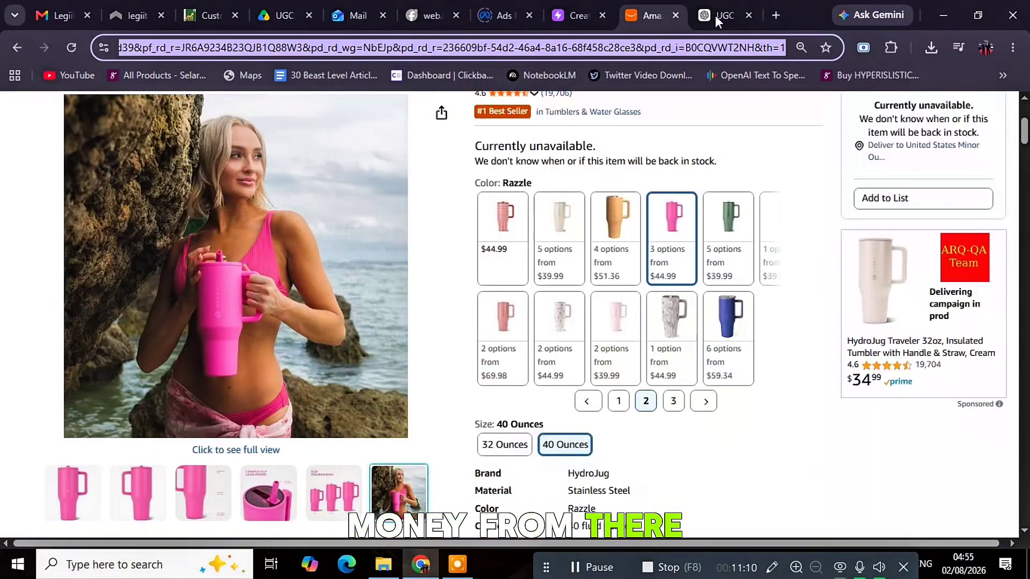
click(716, 15)
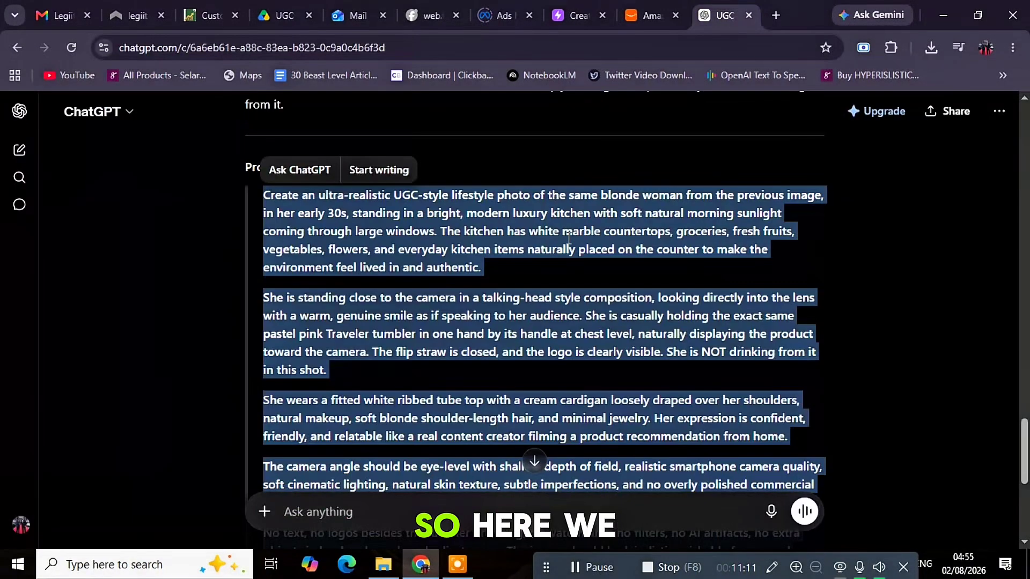
click(577, 15)
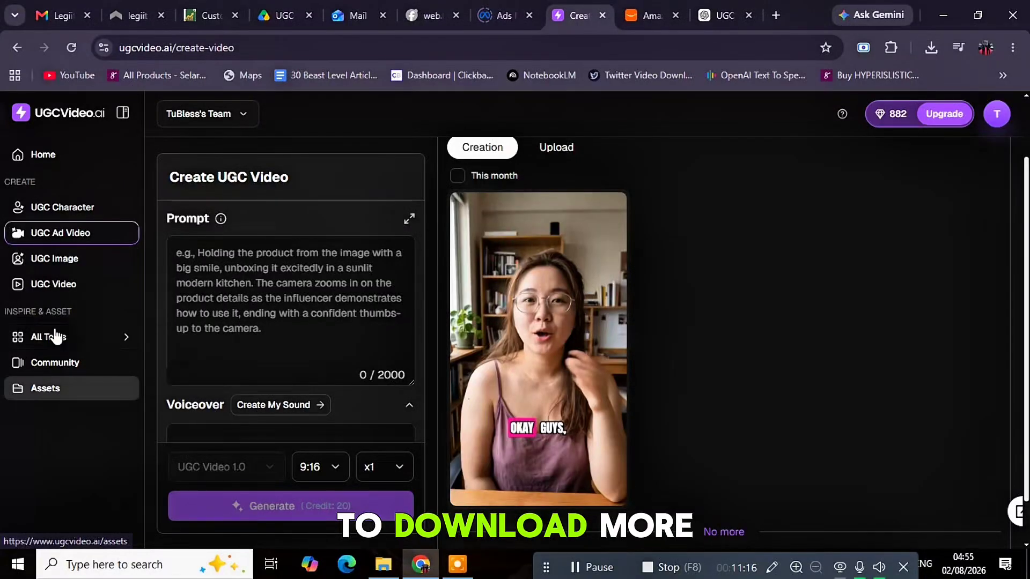
mouse_move(62, 344)
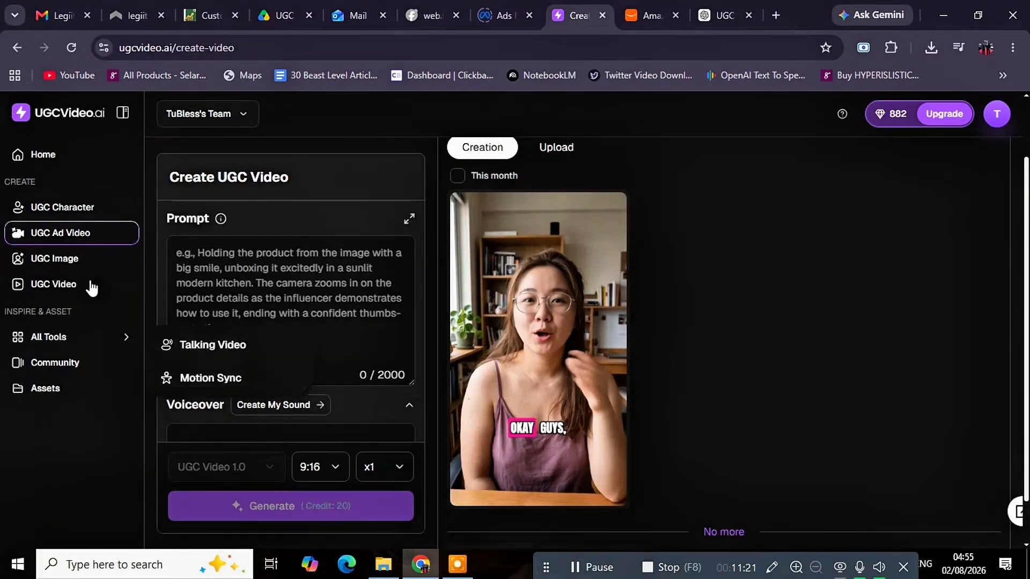
Go to UGC Character and choose the Start from an image card
click(63, 210)
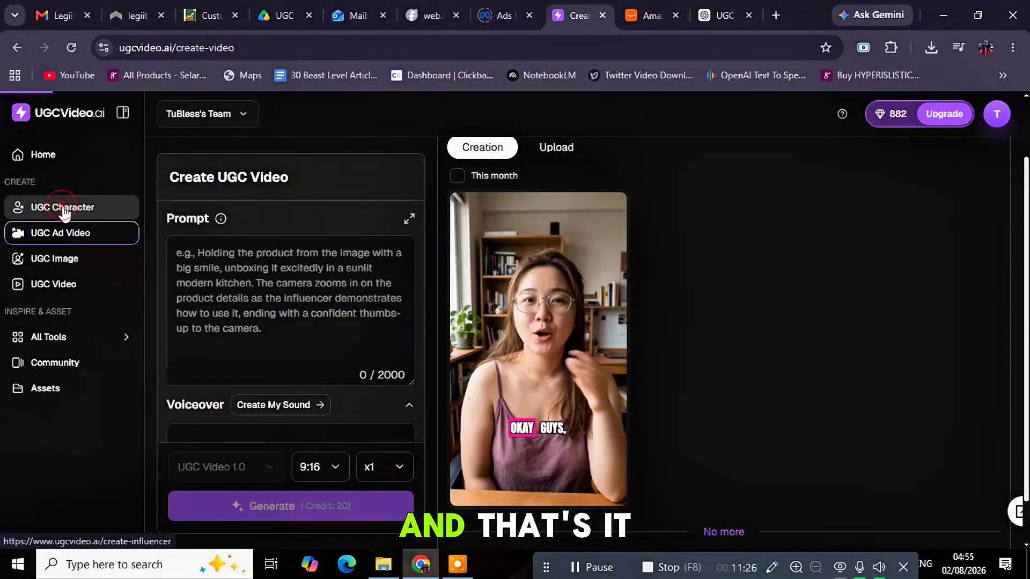
mouse_move(545, 344)
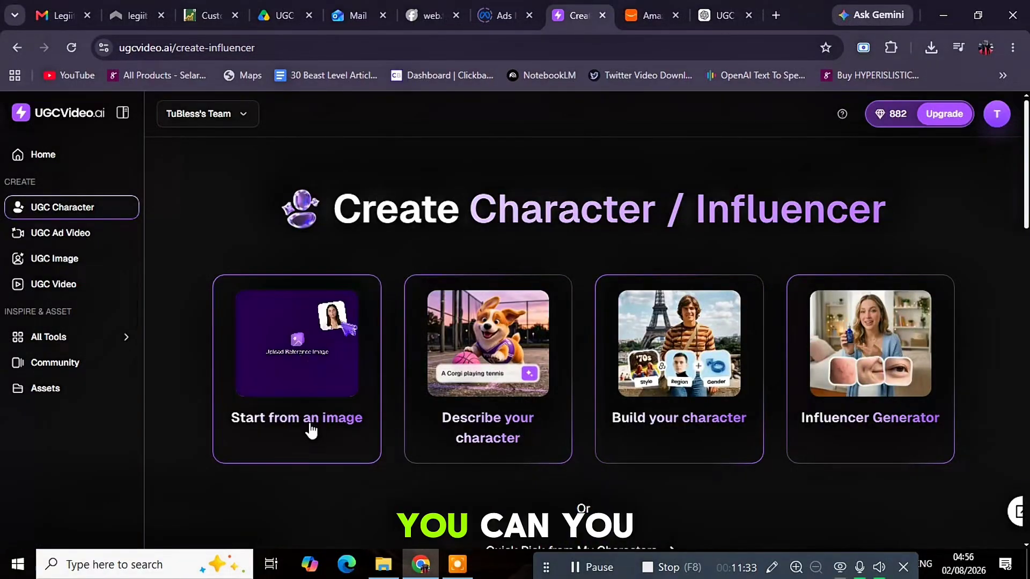
click(294, 355)
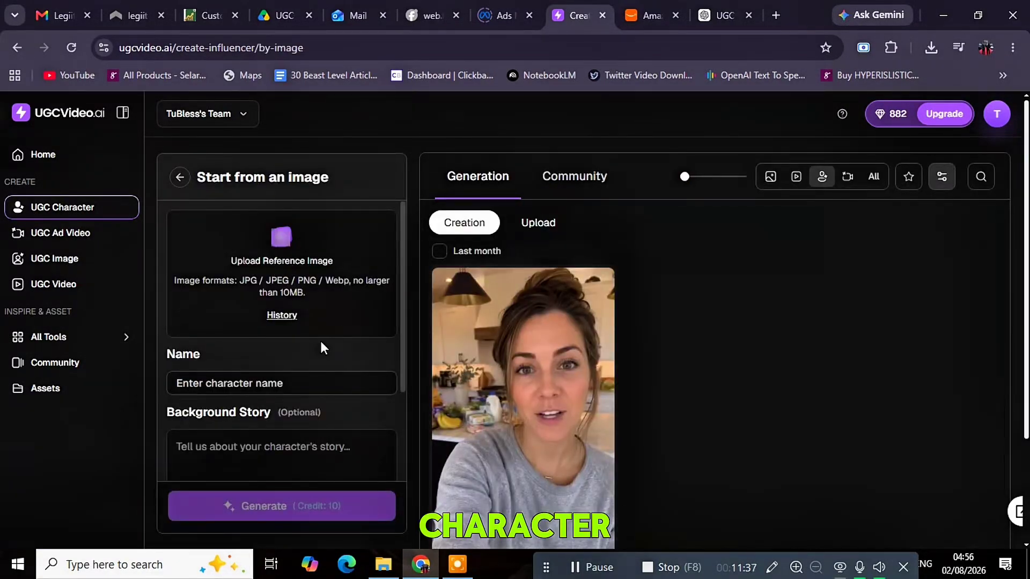
mouse_move(600, 367)
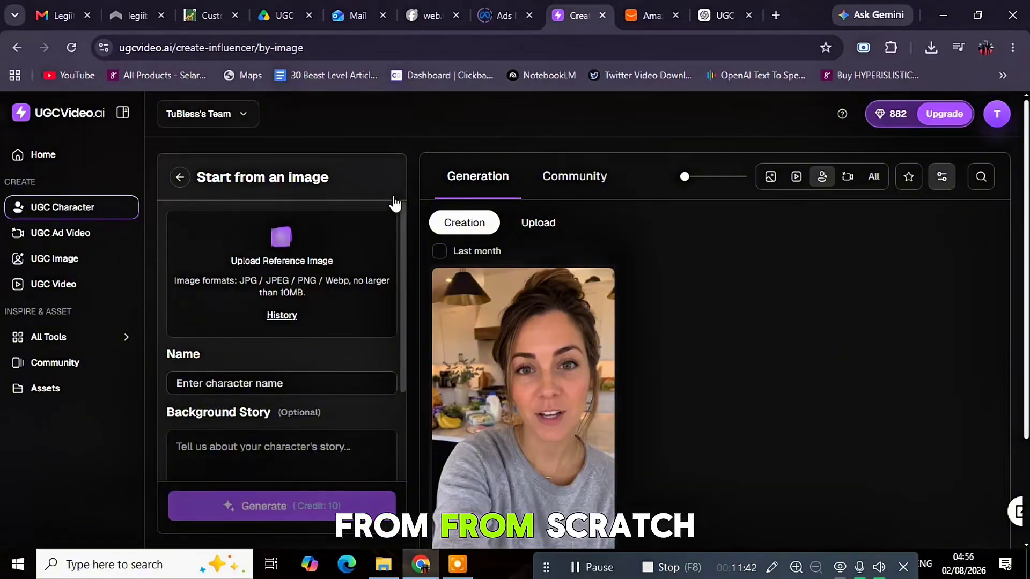
Save Amazon's beach photo of the model holding the pink tumbler to Downloads
click(650, 20)
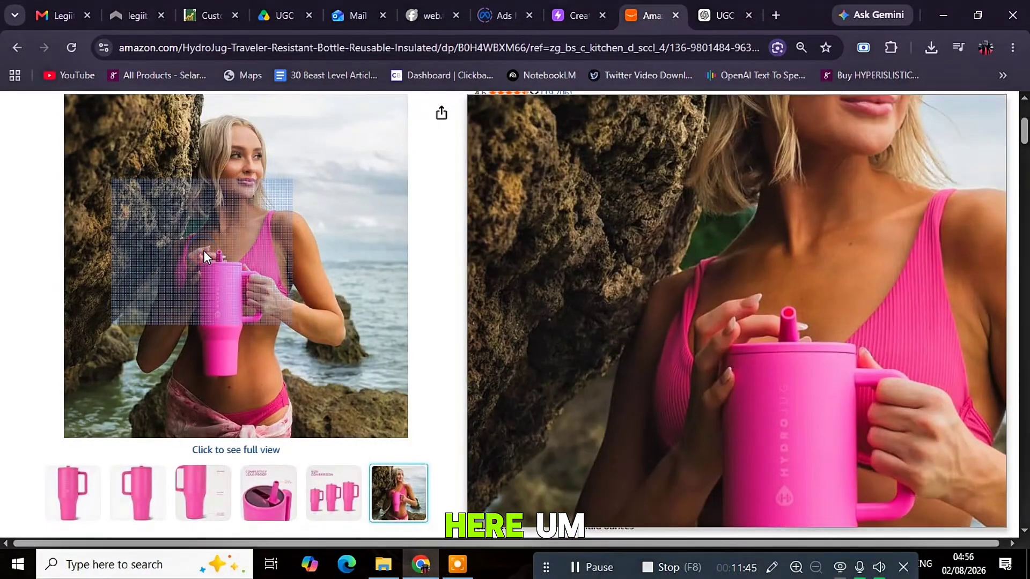
right_click(207, 249)
click(266, 299)
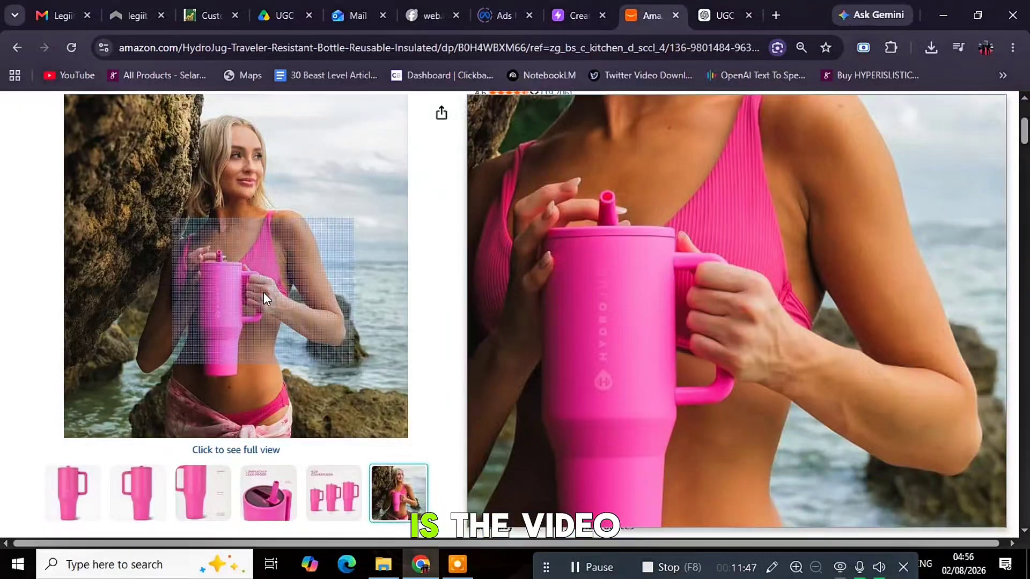
click(375, 338)
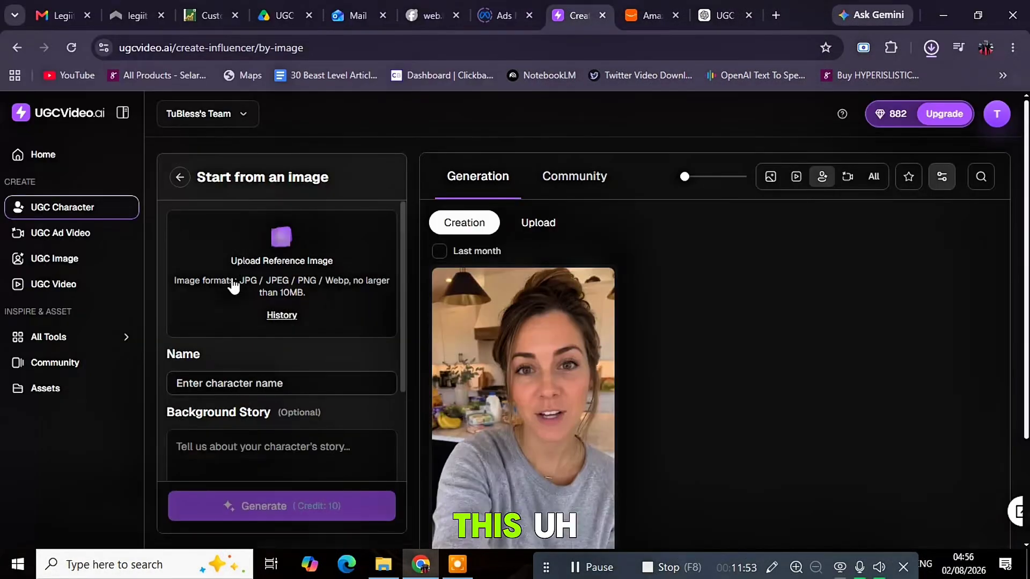
click(243, 261)
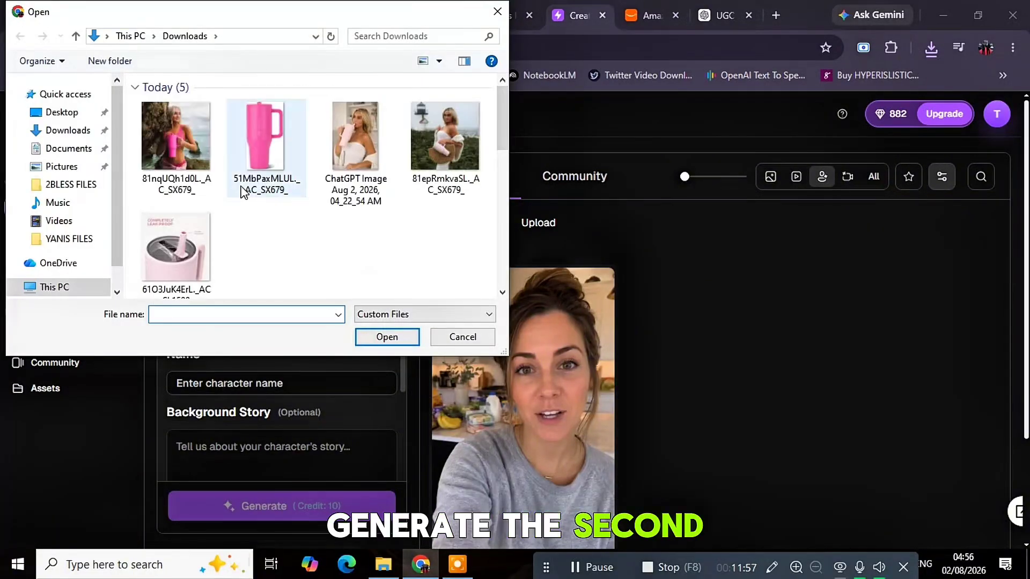
Upload the beach photo, name the character mary with a top-American-model backstory, and generate
click(166, 121)
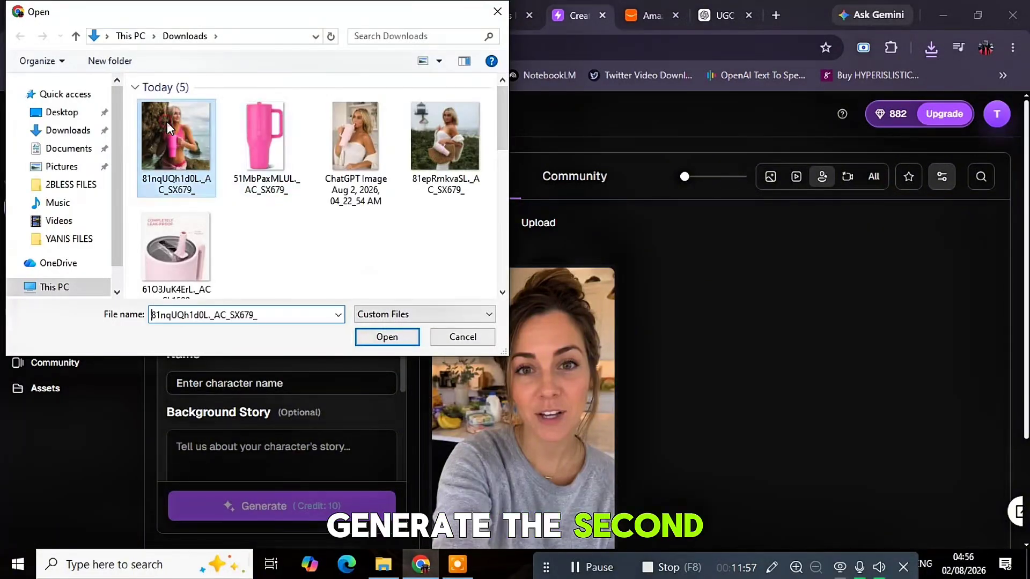
click(388, 337)
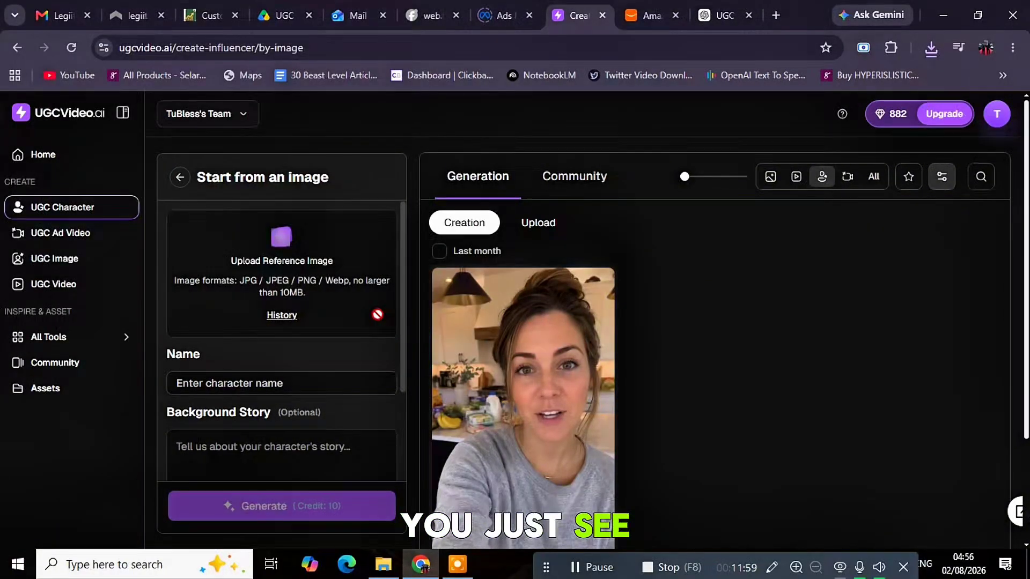
click(302, 385)
text(mary)
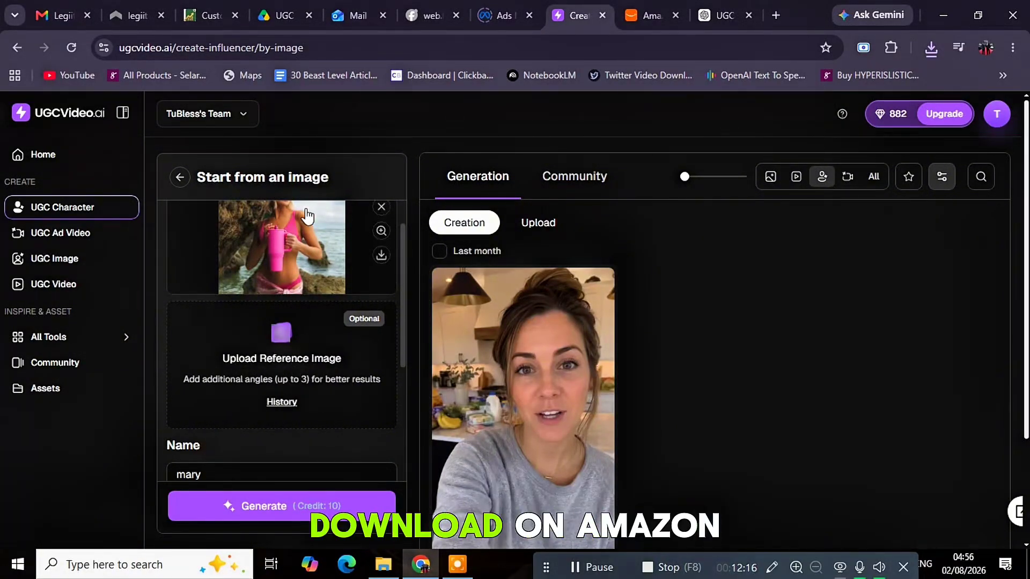
scroll(329, 370, down, 3)
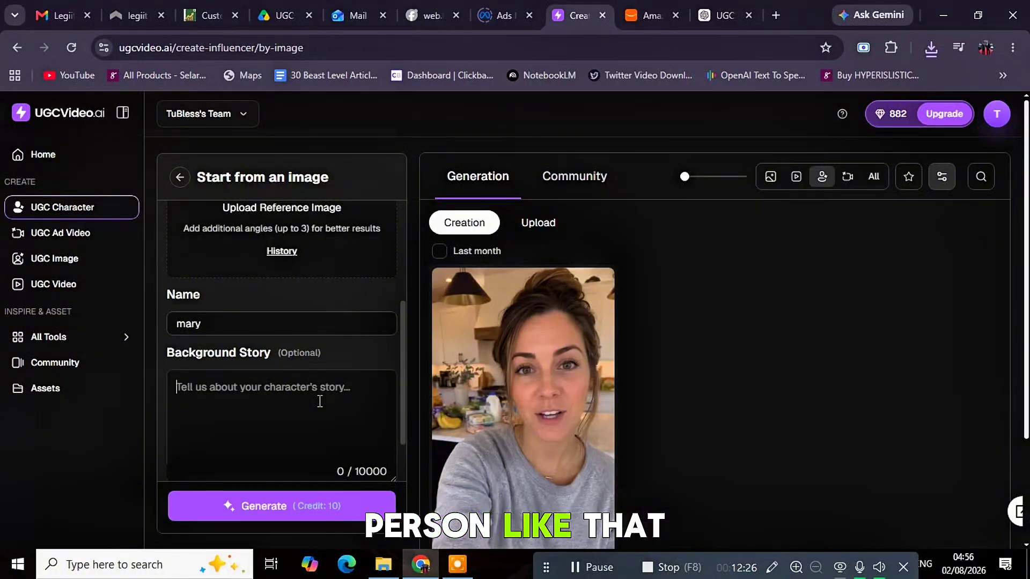
text(mary is a top fema)
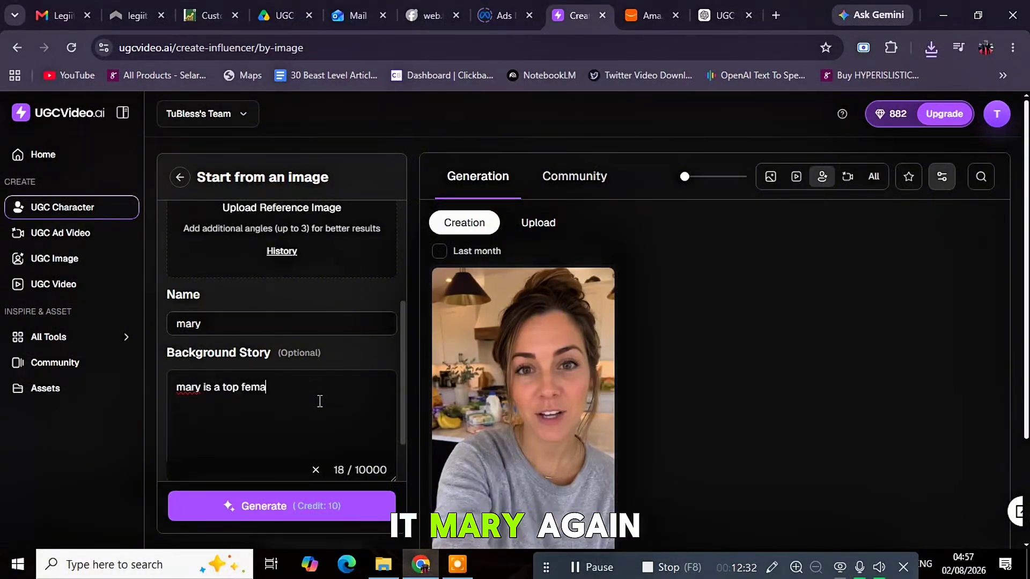
text(le american model in her late 30th)
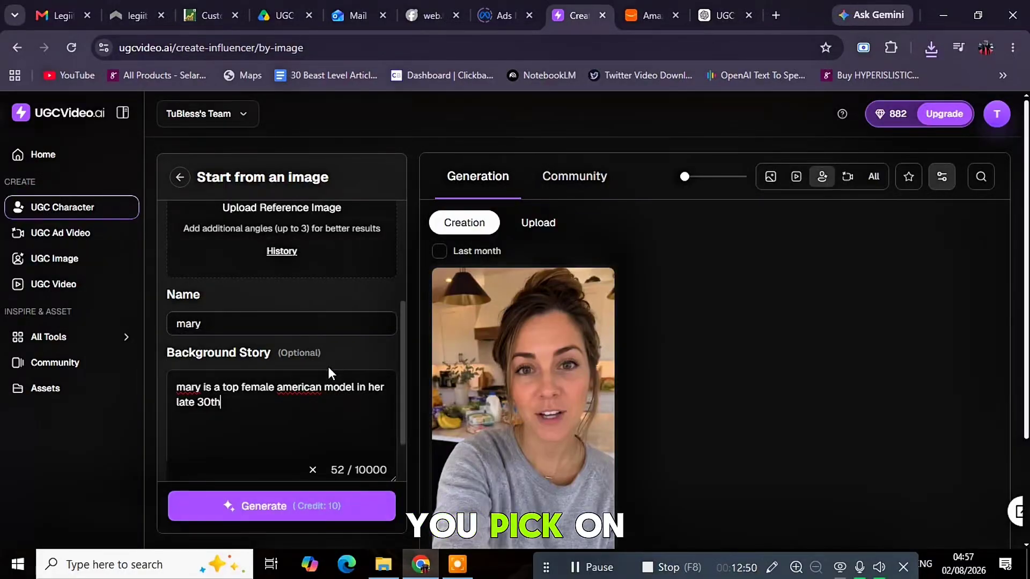
click(258, 508)
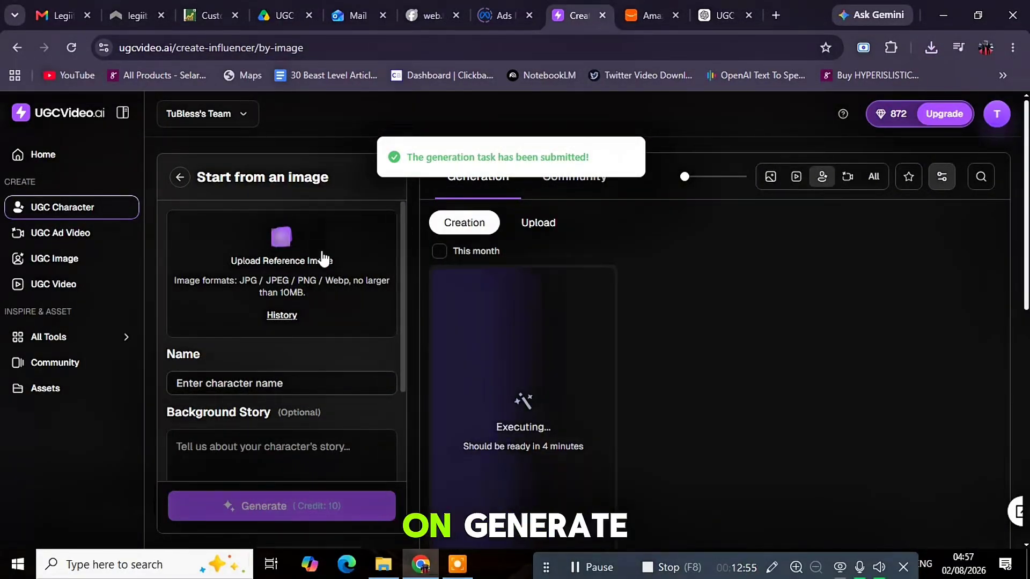
From the generated mary character card, choose Create with › Talking Video
click(650, 16)
mouse_move(228, 354)
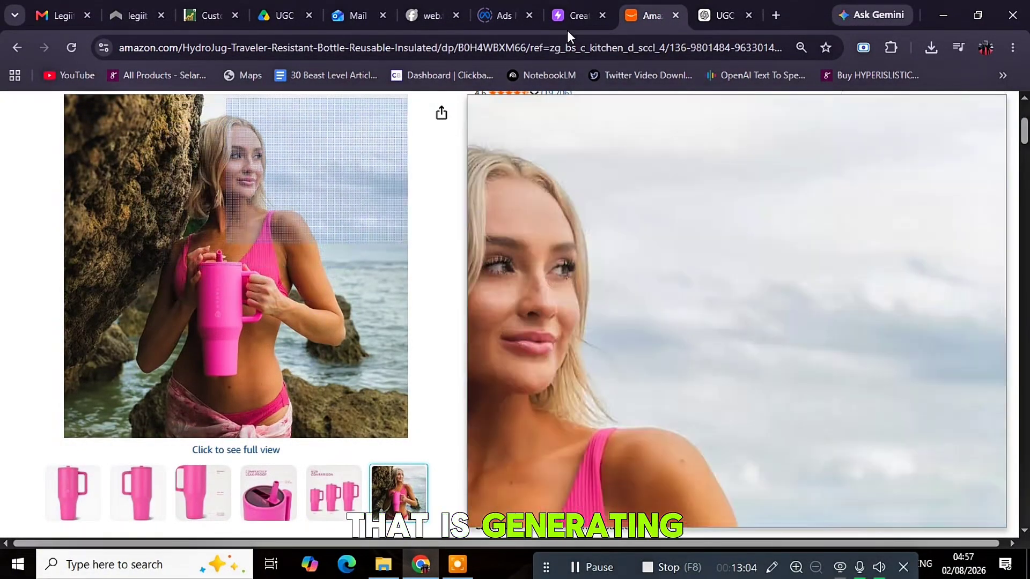
click(570, 19)
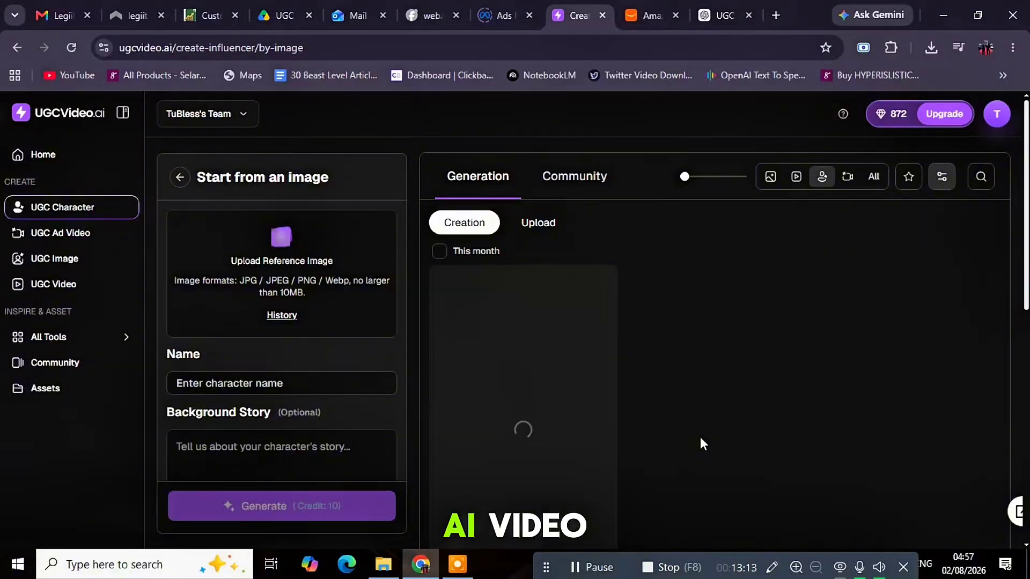
scroll(683, 361, down, 2)
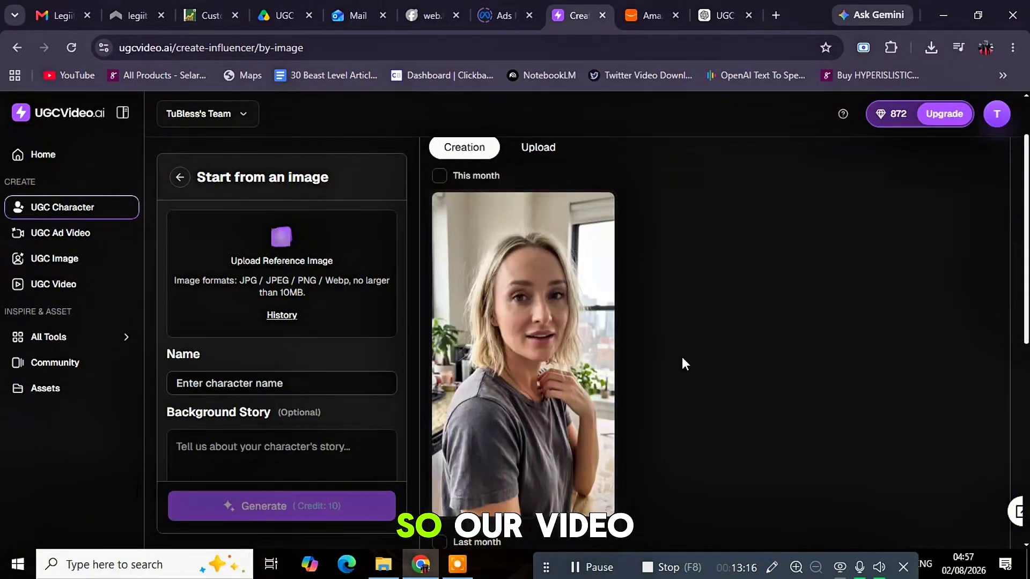
scroll(586, 431, down, 3)
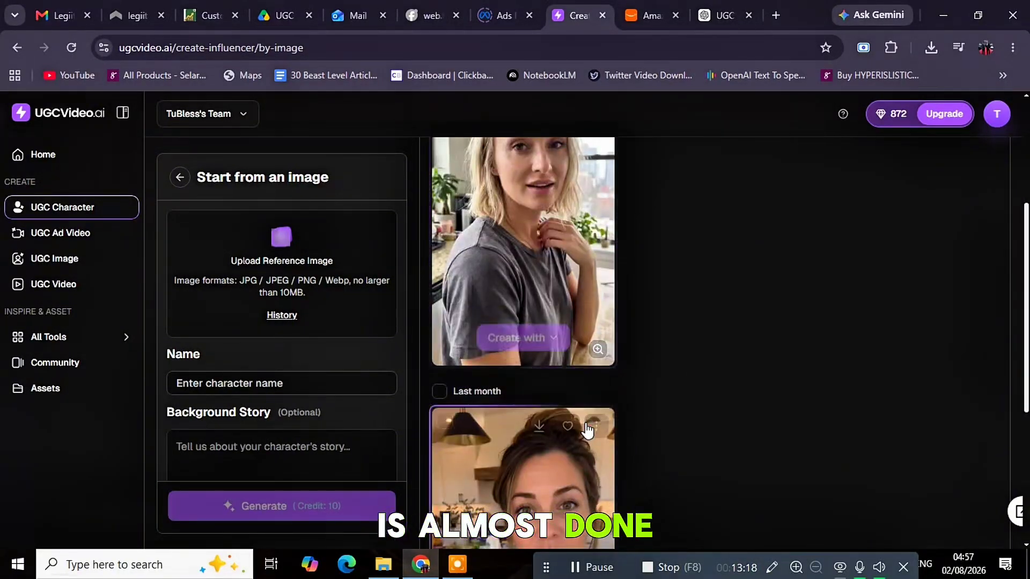
scroll(588, 430, down, 3)
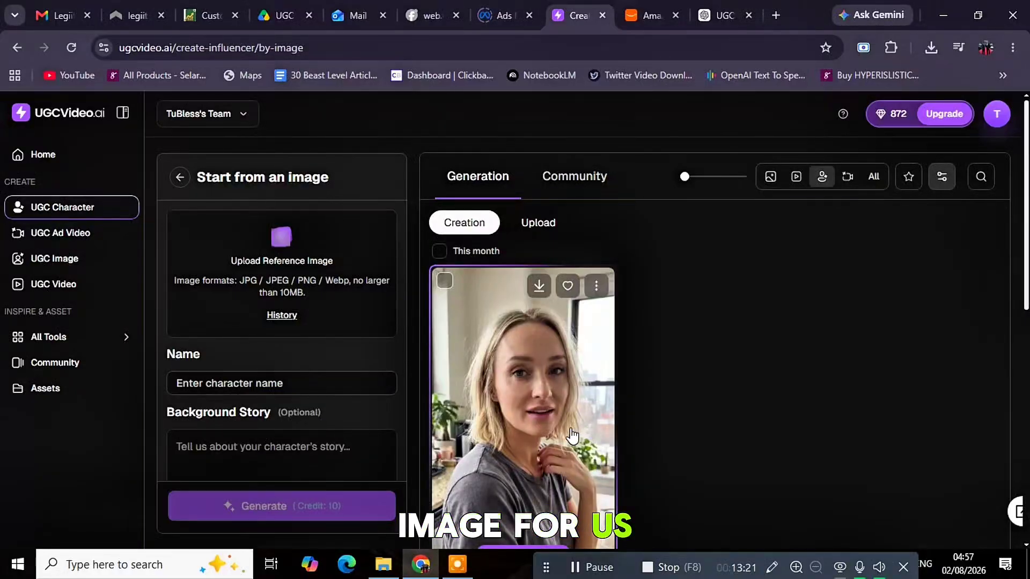
scroll(572, 435, down, 2)
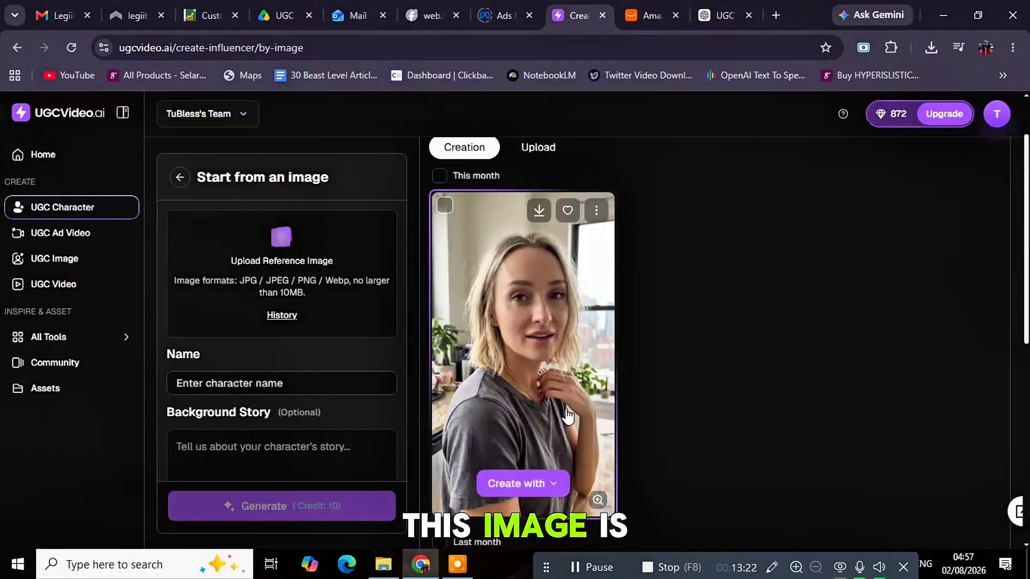
click(549, 486)
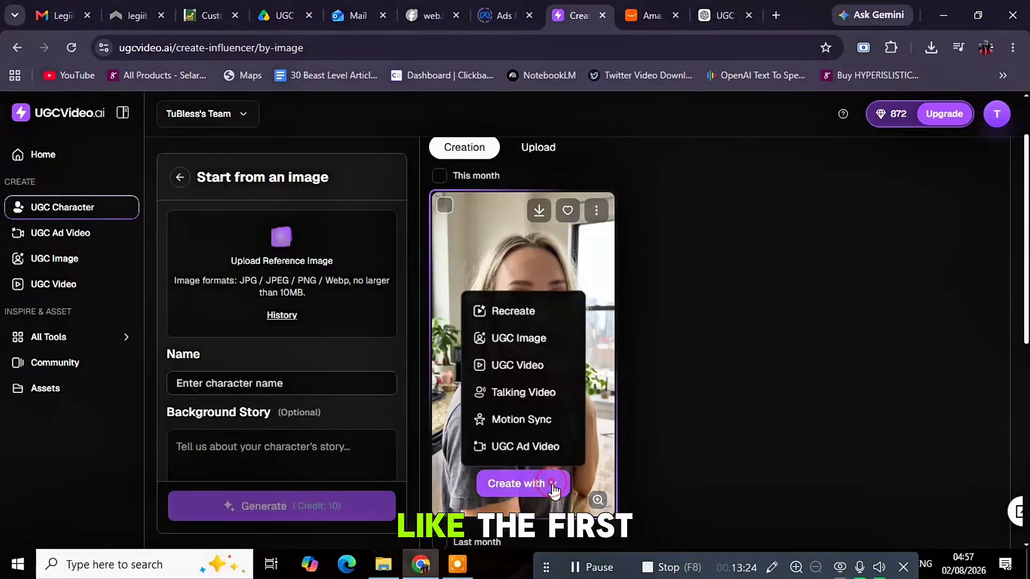
click(514, 397)
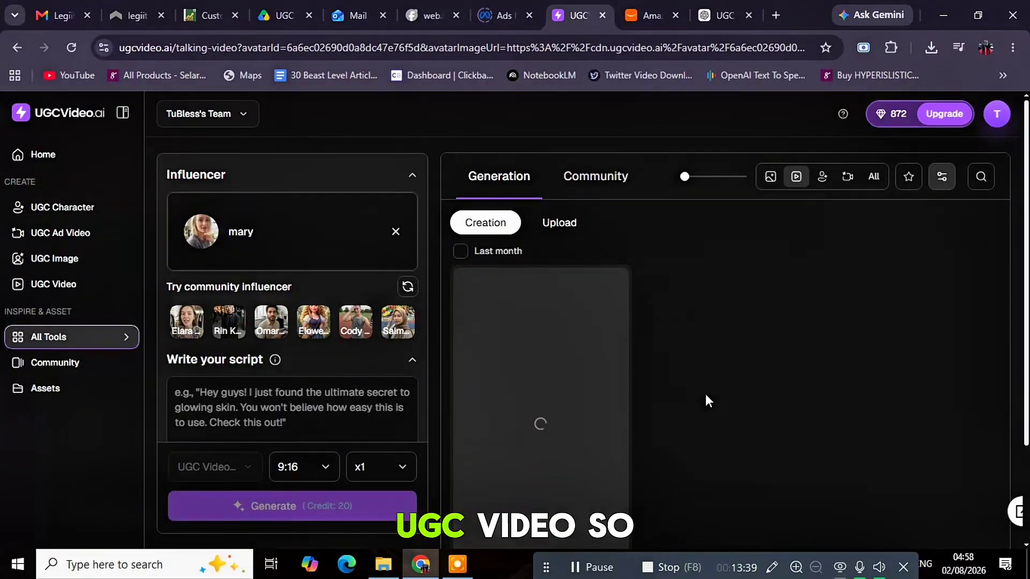
Copy the 30-second UGC dialogue from ChatGPT and return to the UGCVideo.ai tab
click(639, 11)
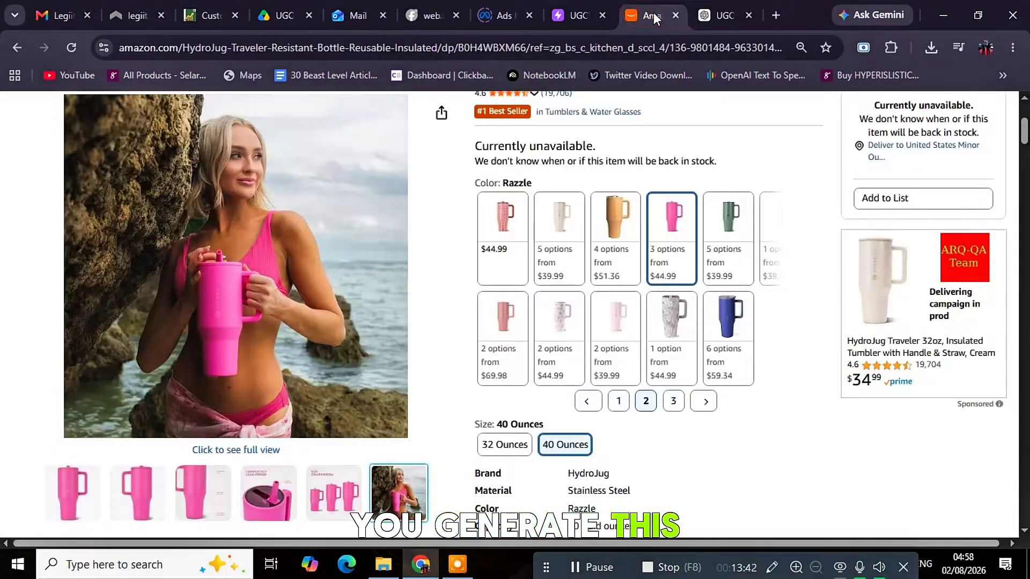
click(709, 10)
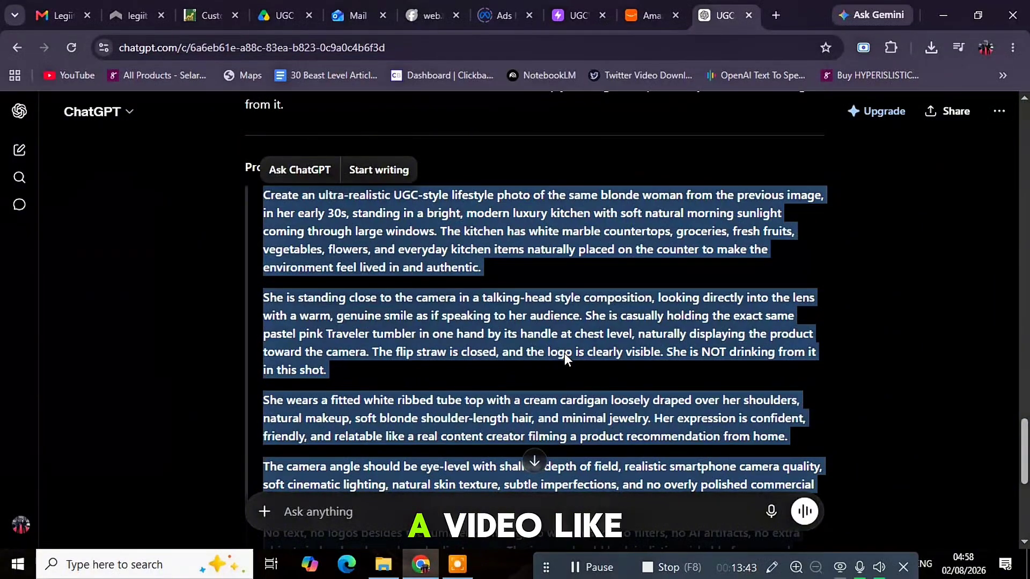
scroll(564, 354, up, 4)
scroll(565, 354, down, 2)
scroll(564, 354, up, 10)
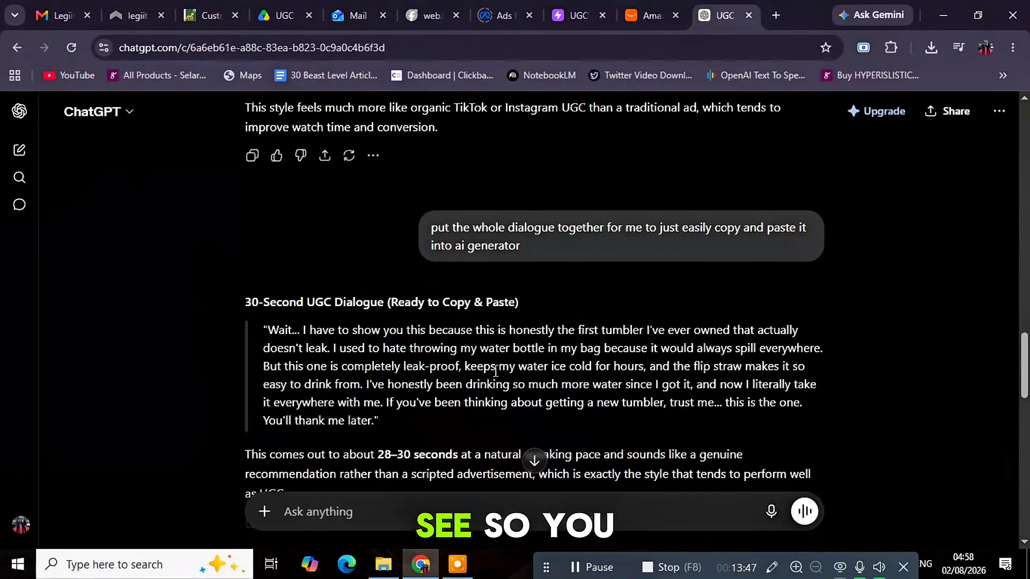
drag(317, 413, 261, 326)
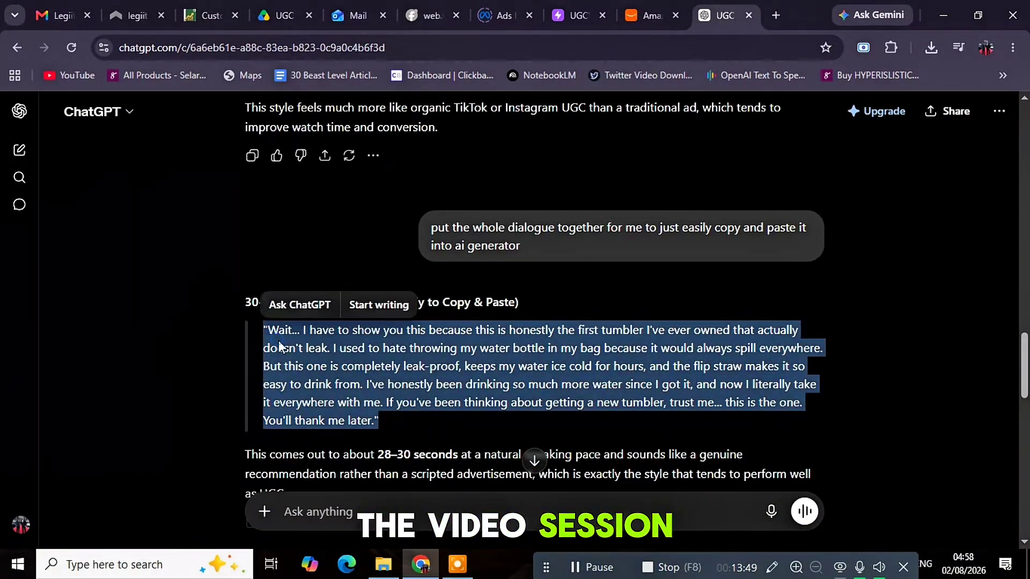
right_click(298, 349)
click(324, 360)
click(566, 18)
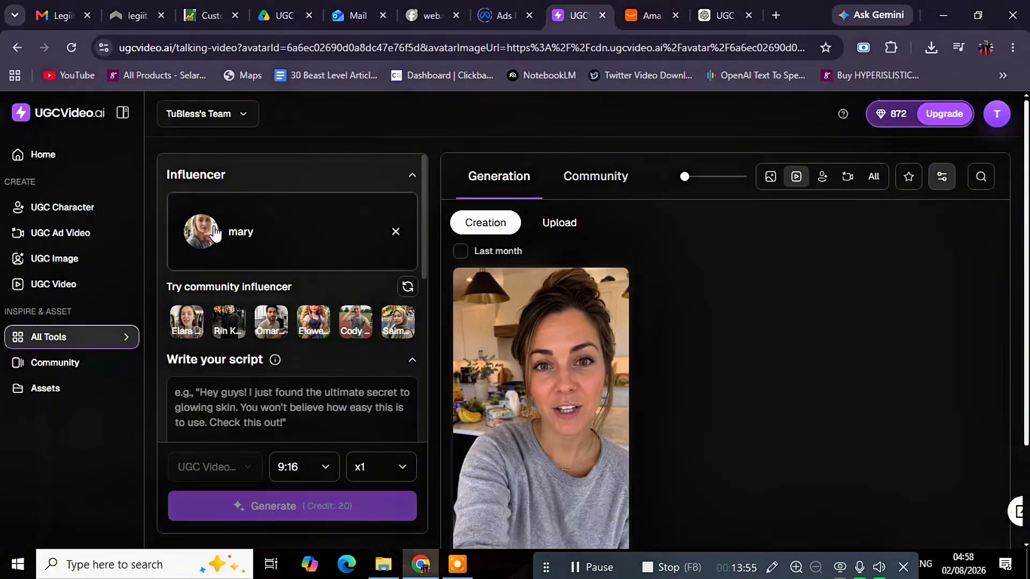
Paste the 553-character tumbler script and set the June – Narrative voiceover
scroll(198, 239, down, 2)
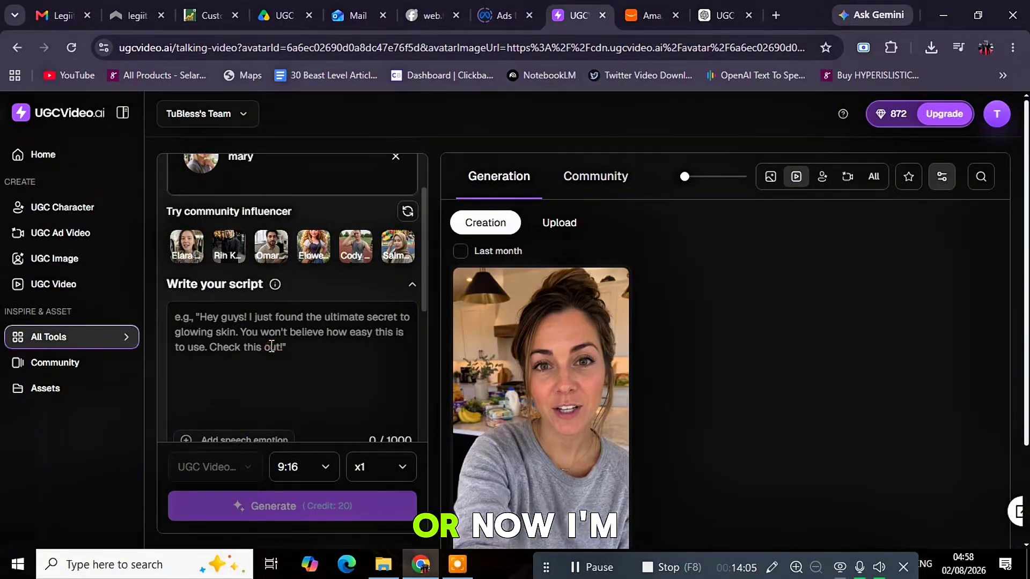
key(ctrl+v)
scroll(366, 368, down, 2)
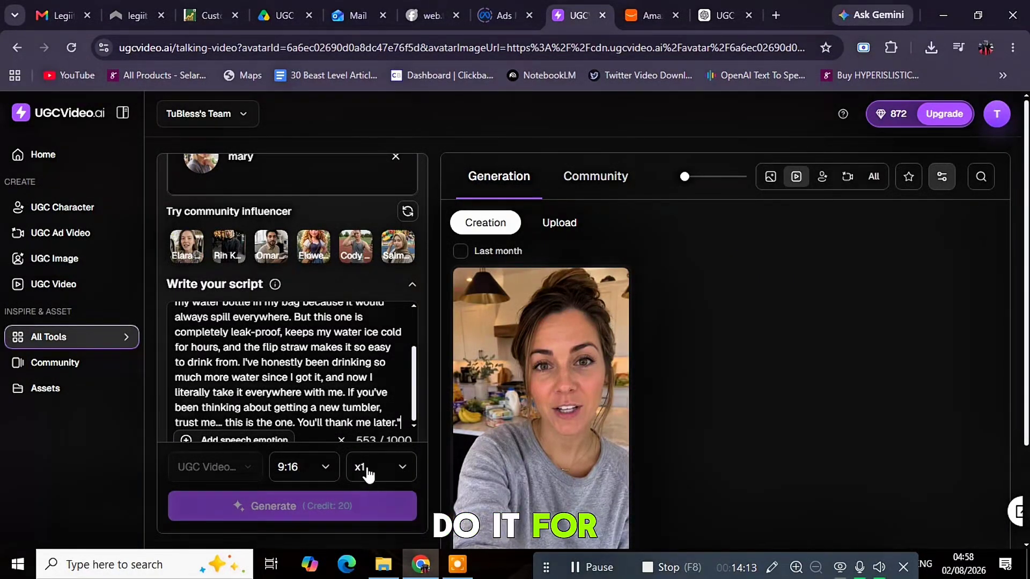
scroll(391, 358, up, 3)
scroll(414, 303, up, 2)
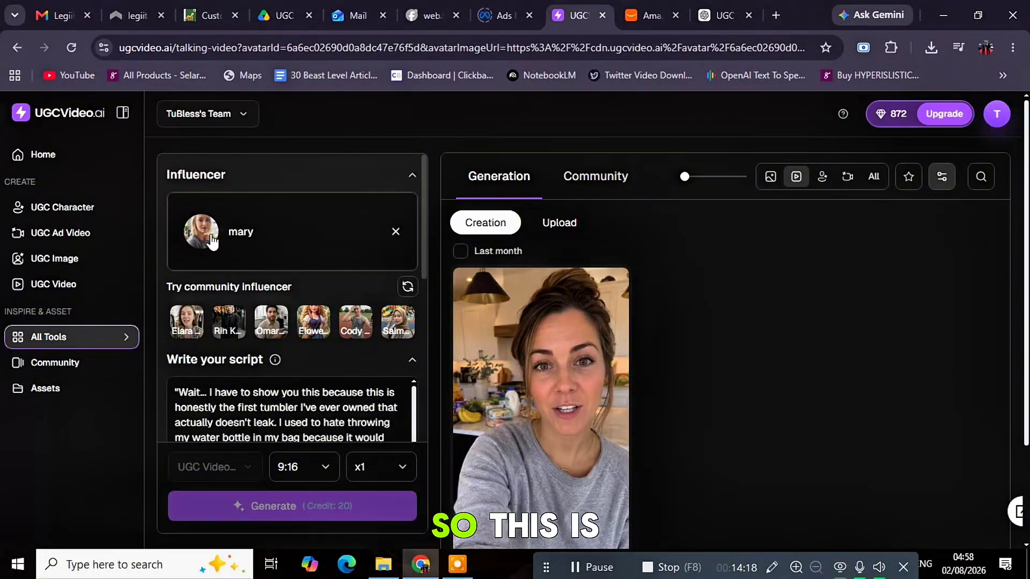
scroll(264, 222, down, 5)
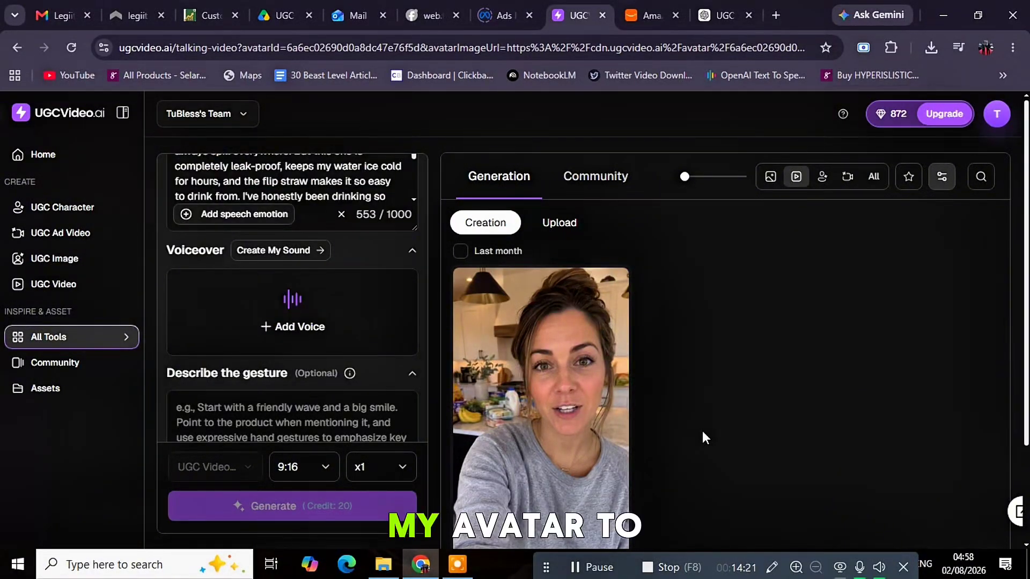
scroll(697, 430, down, 3)
scroll(694, 430, up, 3)
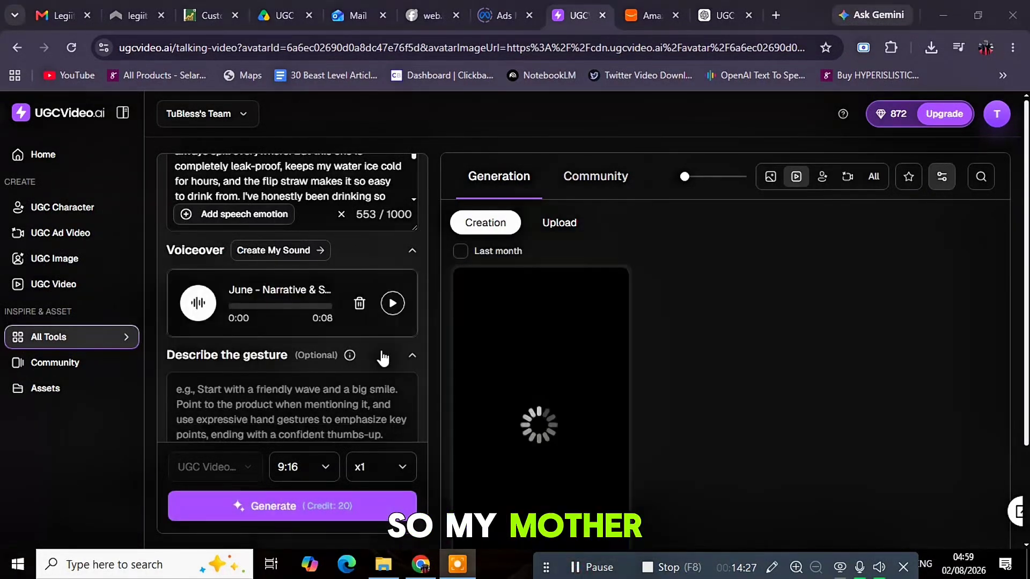
scroll(375, 333, up, 3)
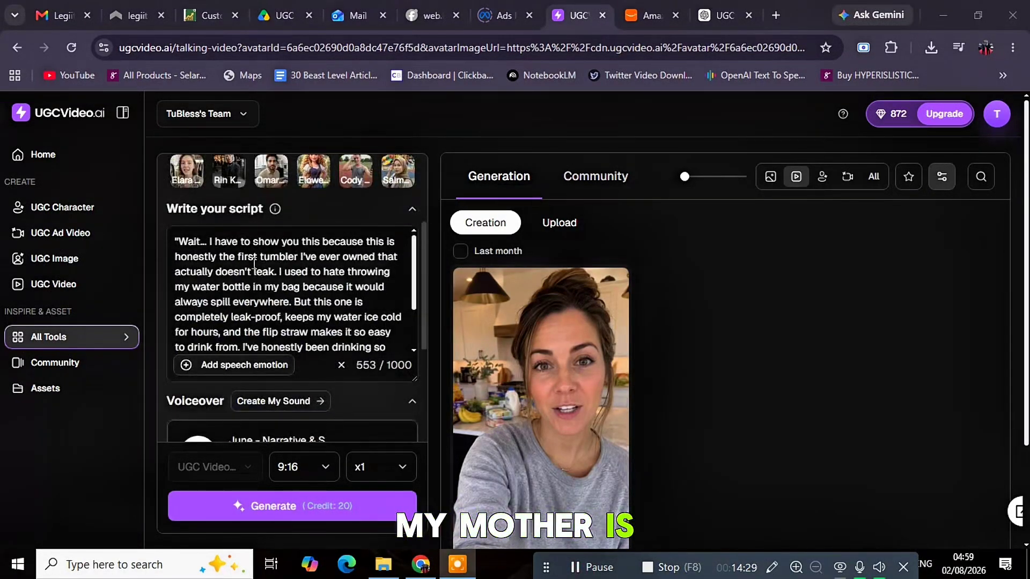
scroll(338, 294, down, 5)
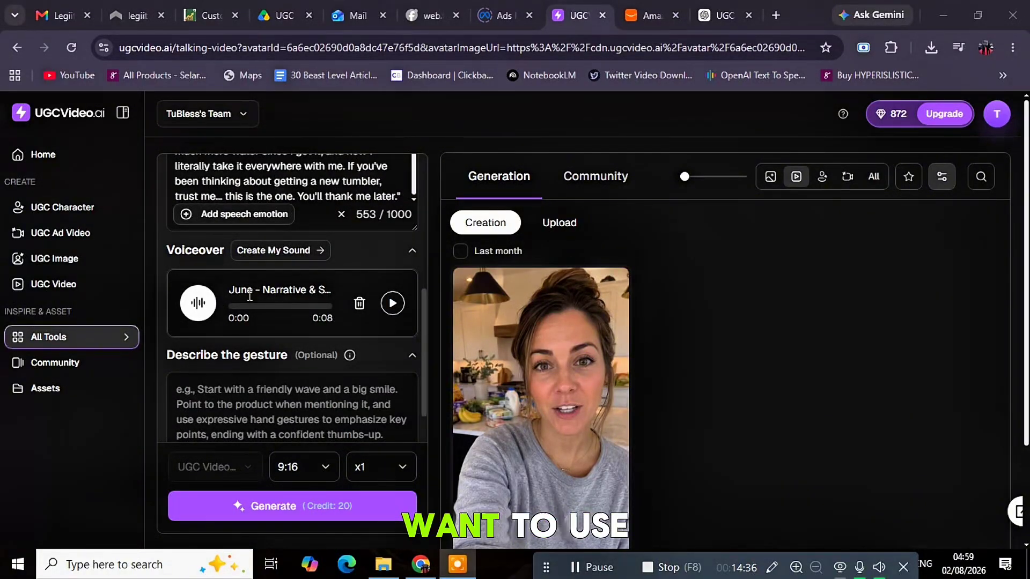
scroll(292, 309, down, 1)
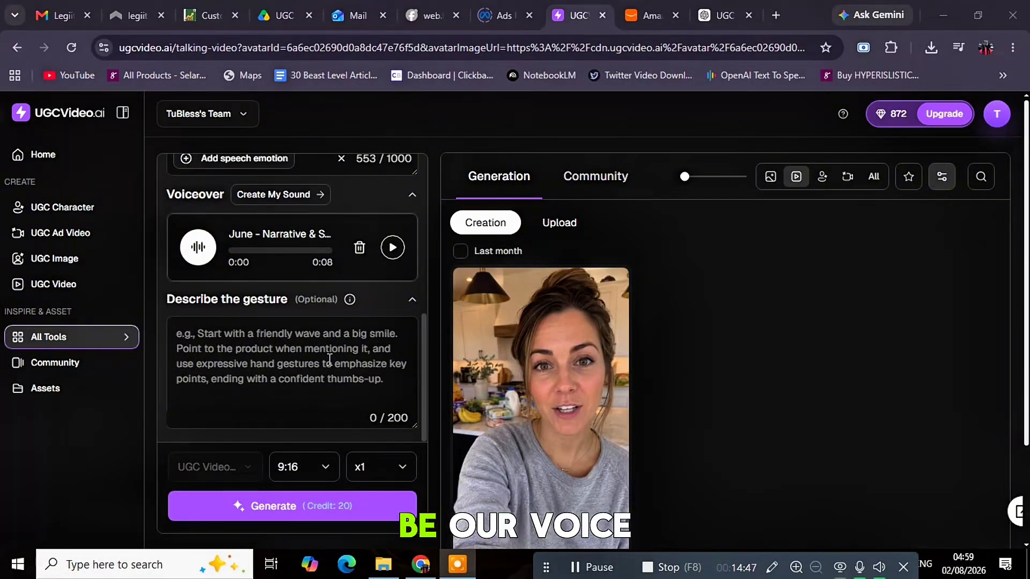
Paste the script's opening into the gesture description, filling 200 characters
click(378, 378)
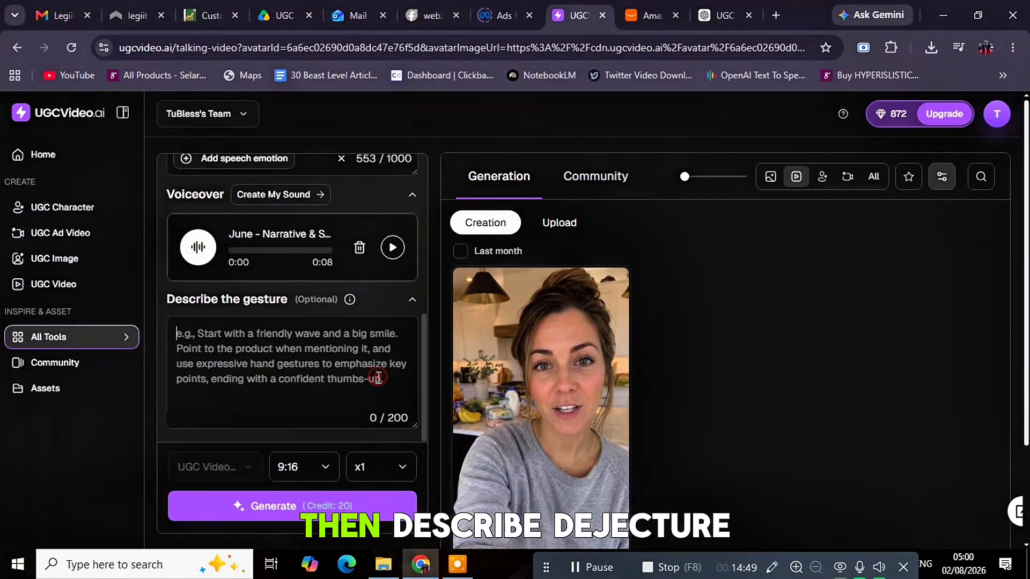
key(ctrl+v)
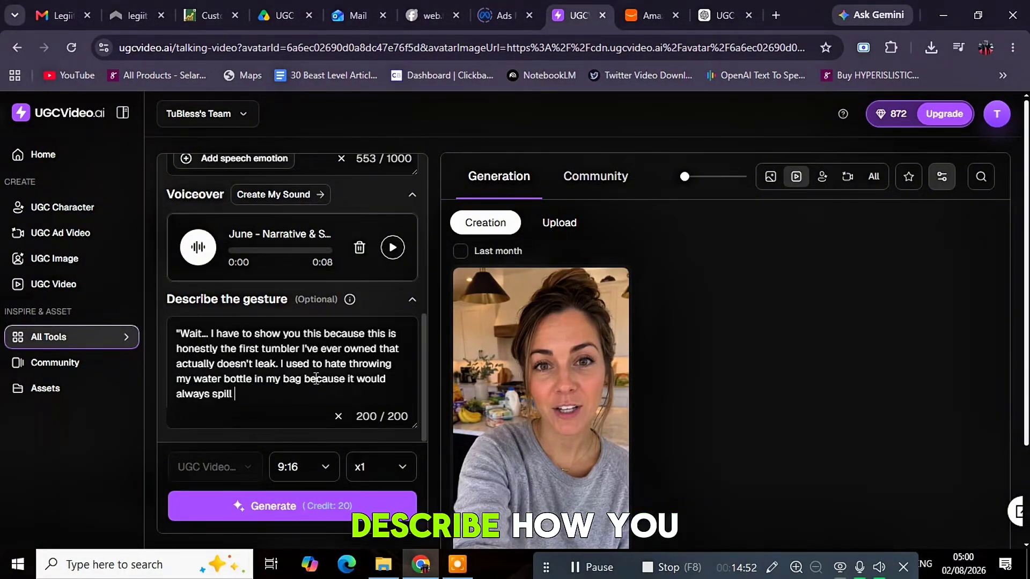
scroll(316, 380, down, 1)
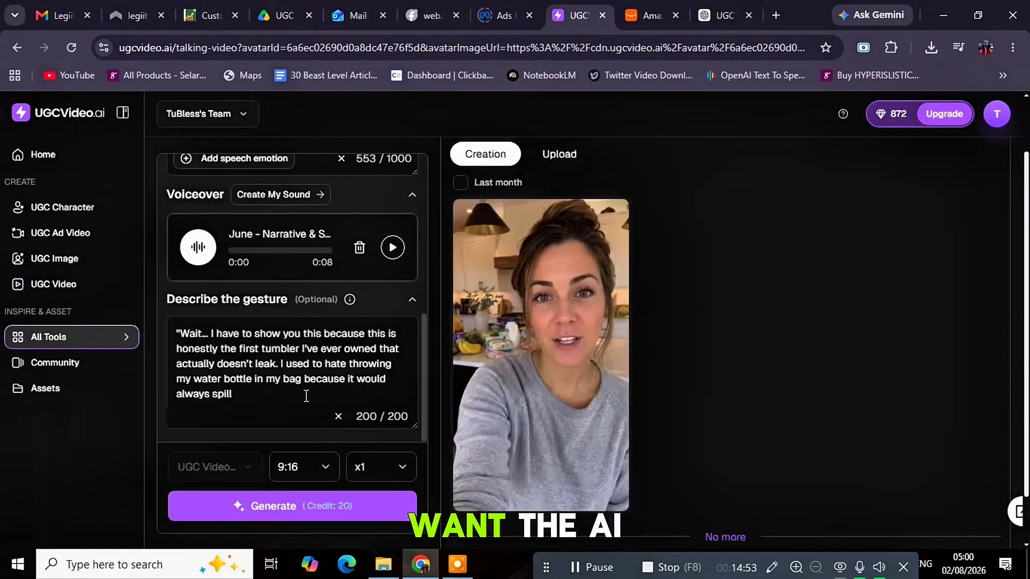
Generate Mary's 1080p talking video for 20 credits and find its loading card in the gallery
click(275, 516)
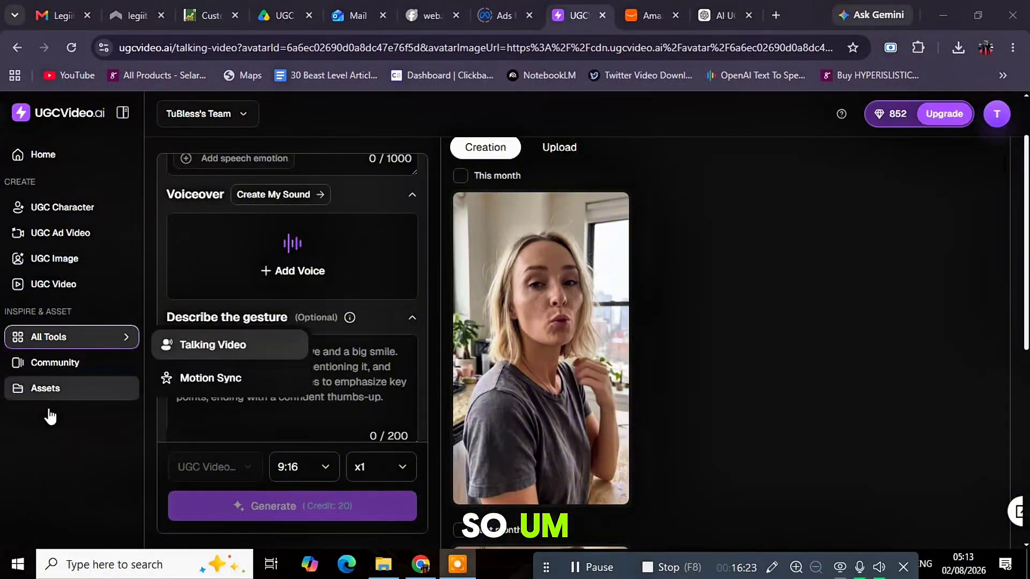
scroll(58, 421, down, 7)
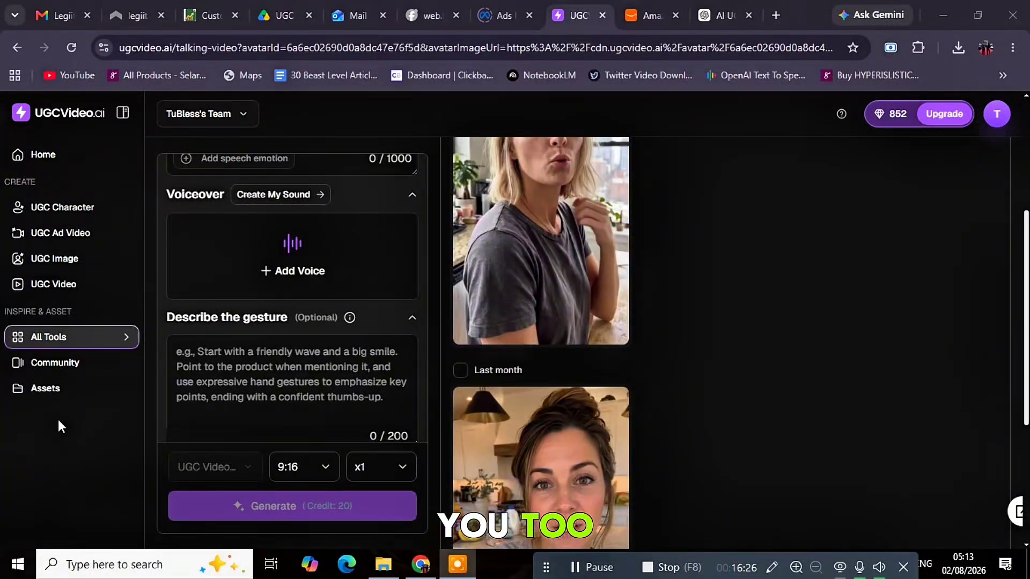
mouse_move(536, 336)
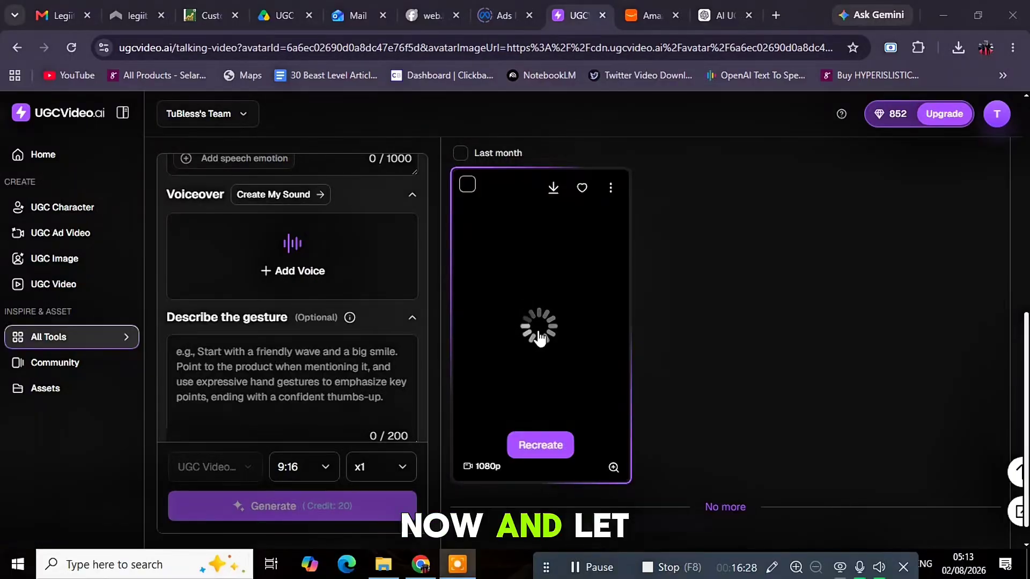